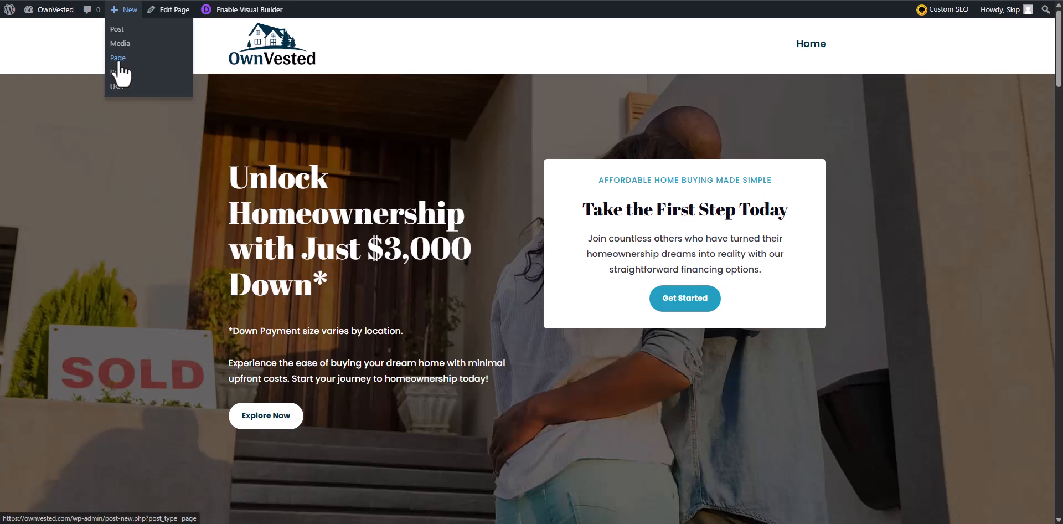
Create a new page titled Contact and publish it.
left_click(121, 61)
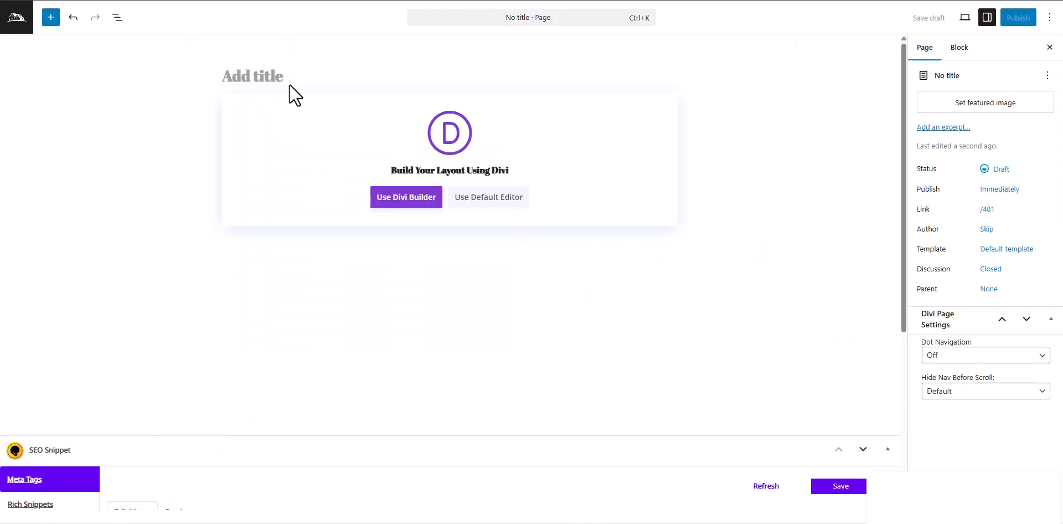
left_click(296, 76)
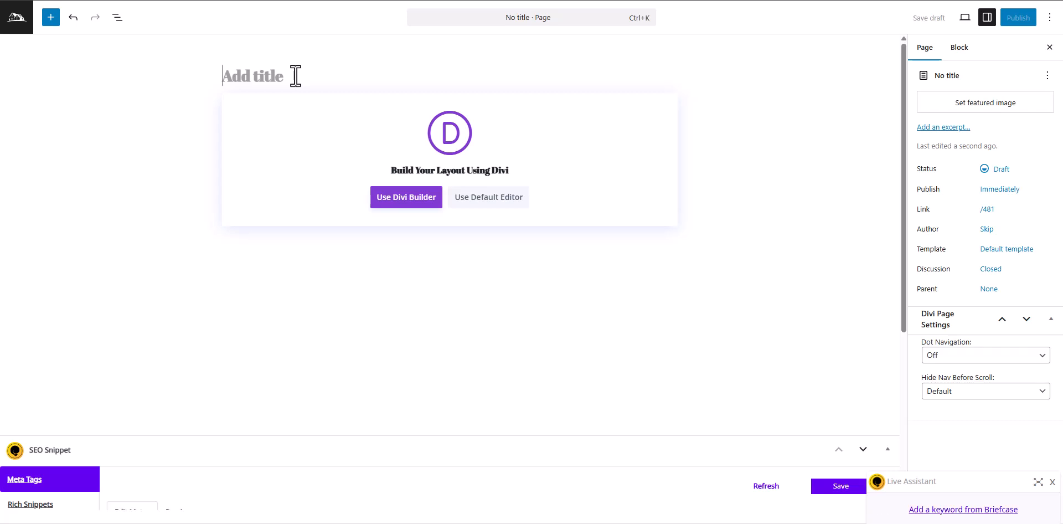
type("Contact")
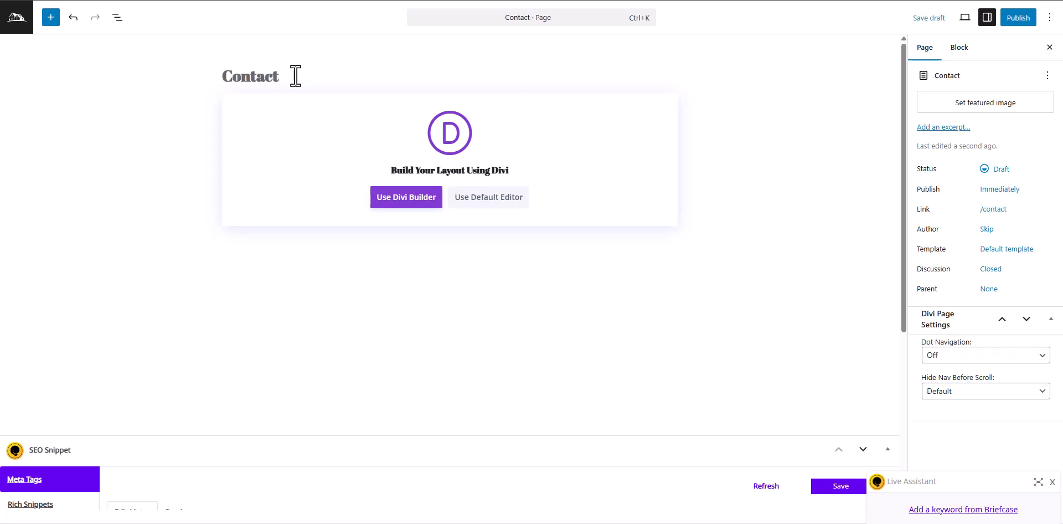
left_click(1018, 18)
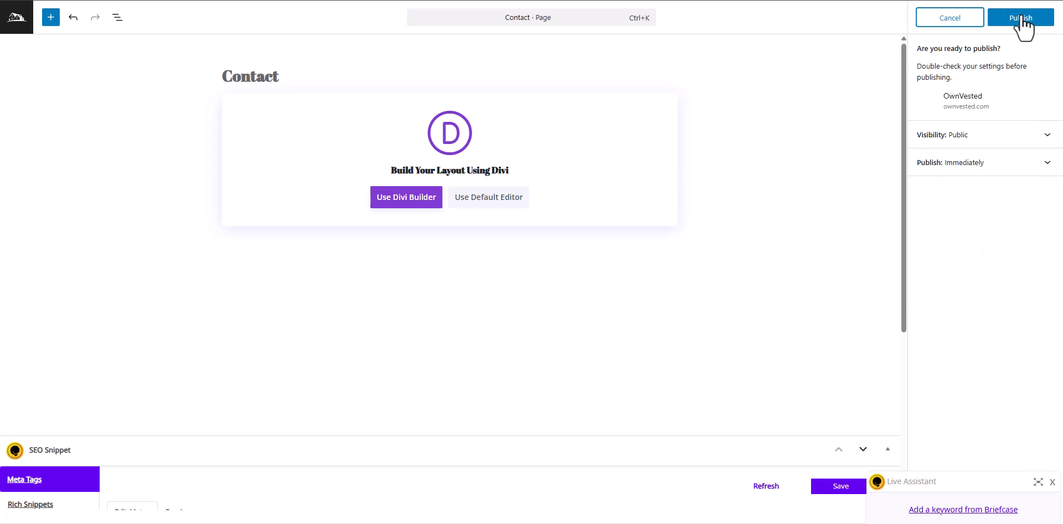
left_click(1015, 17)
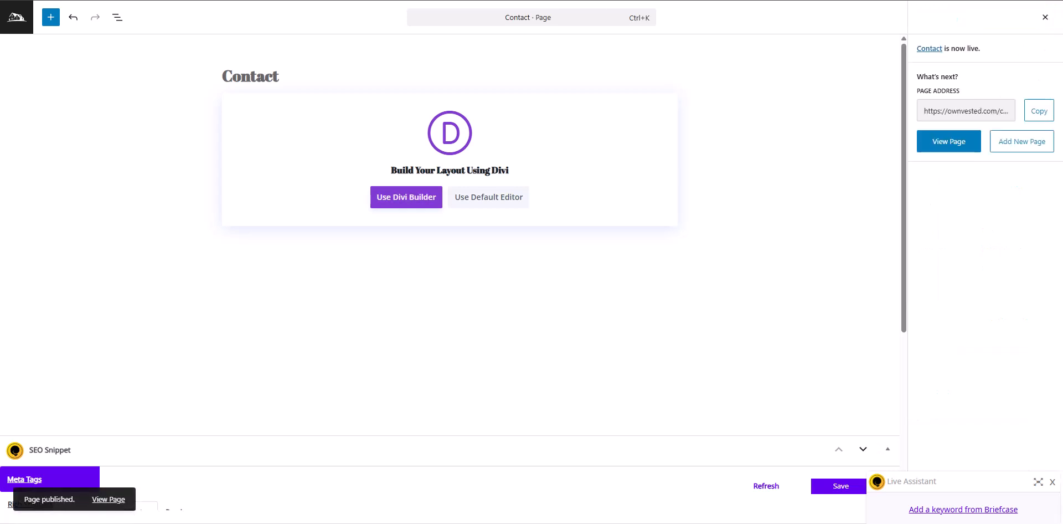
Open the published Contact page in the Visual Builder and generate its layout with Divi AI using stock images.
left_click(941, 145)
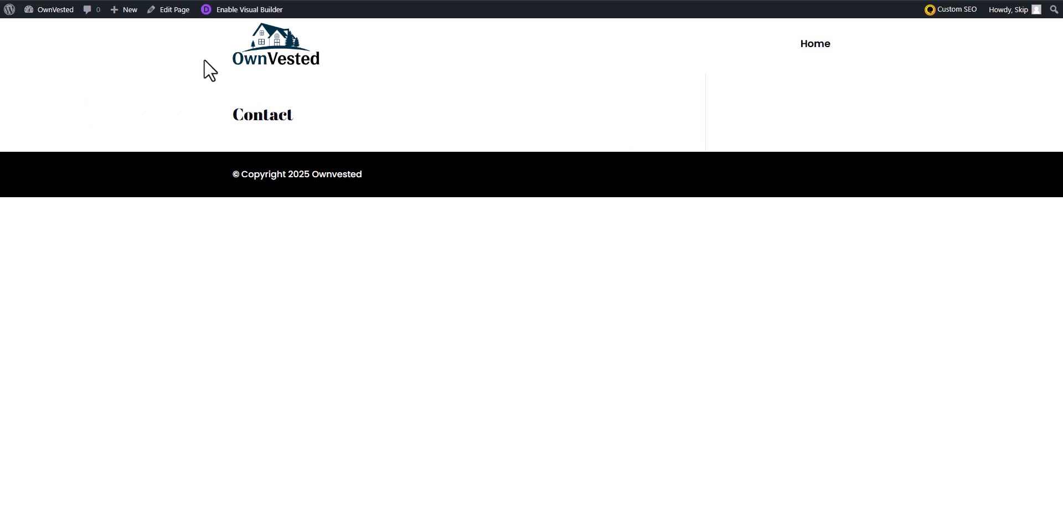
left_click(235, 11)
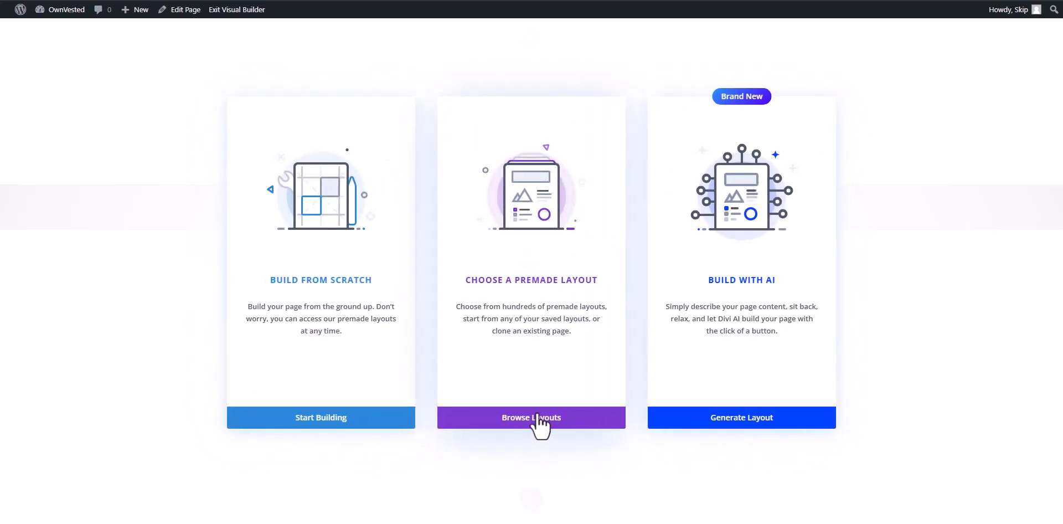
left_click(755, 418)
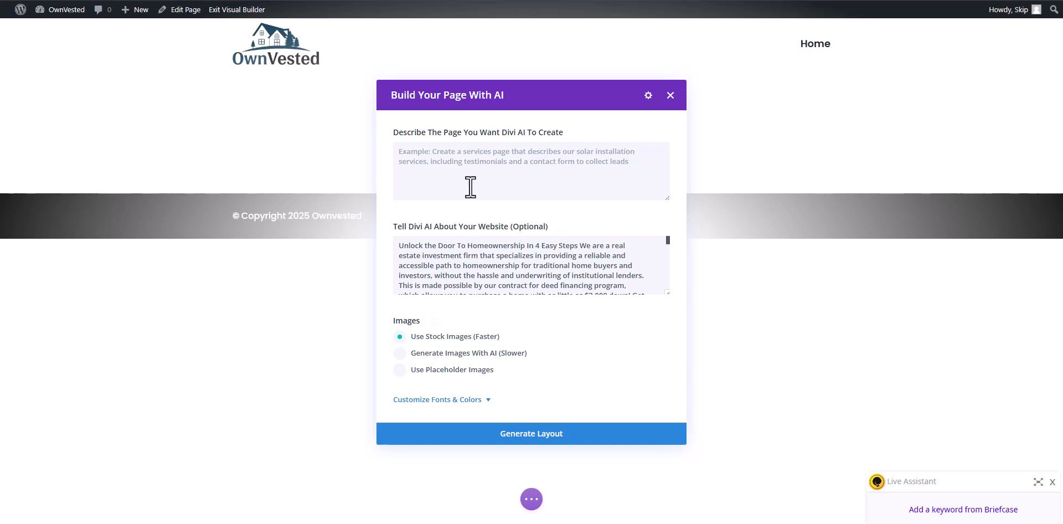
left_click(461, 431)
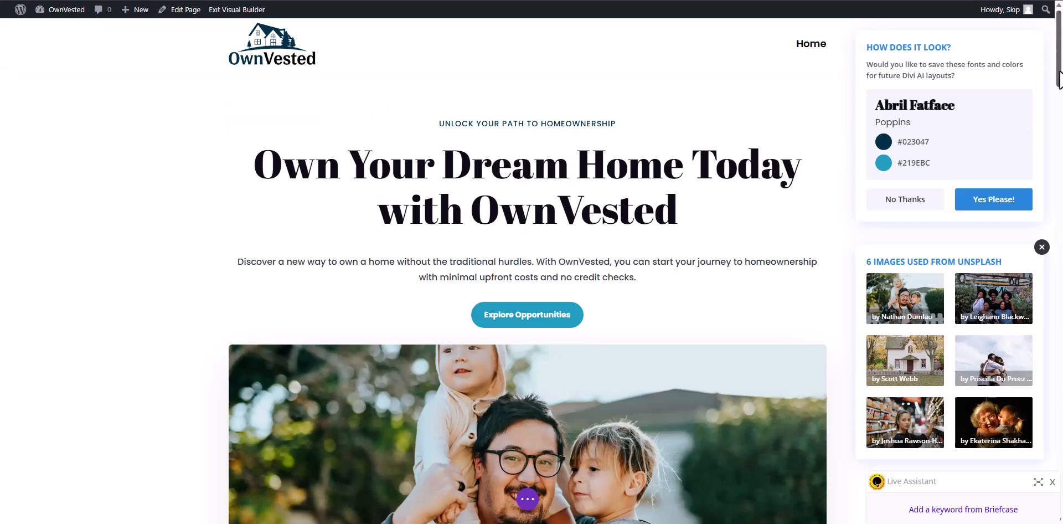
Decline saving the generated fonts and colors for future AI layouts, and save and exit the Visual Builder.
left_click_drag(1059, 78, 1036, 105)
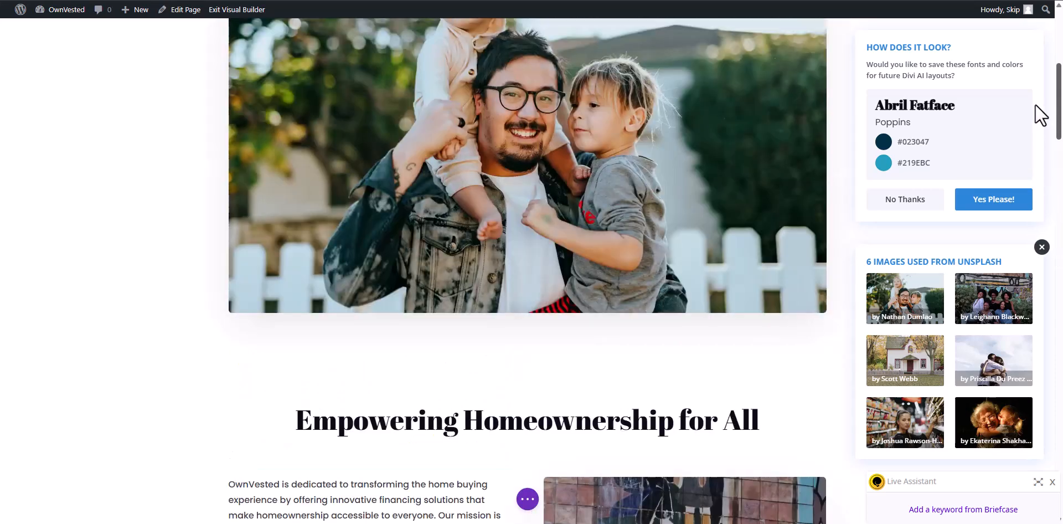
left_click(888, 206)
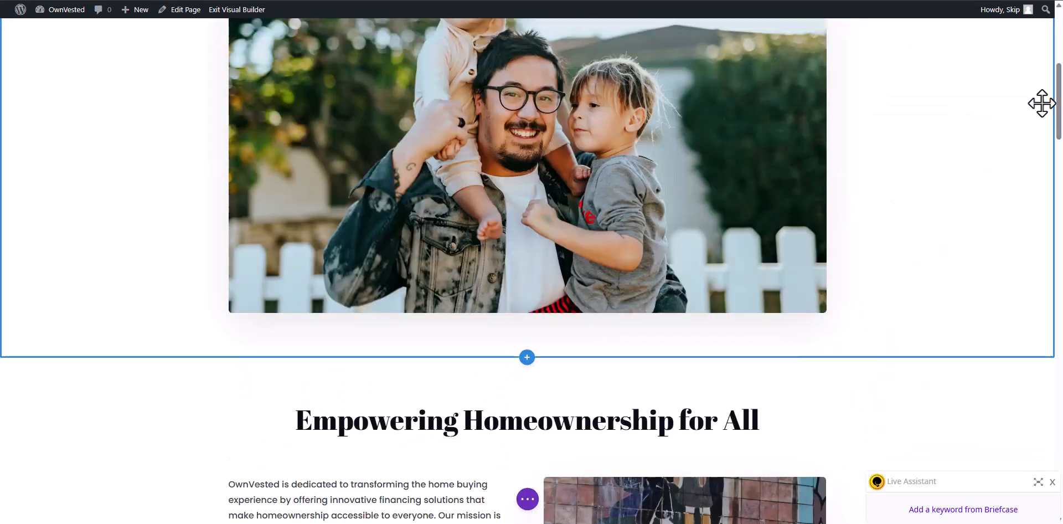
left_click_drag(1059, 103, 1015, 40)
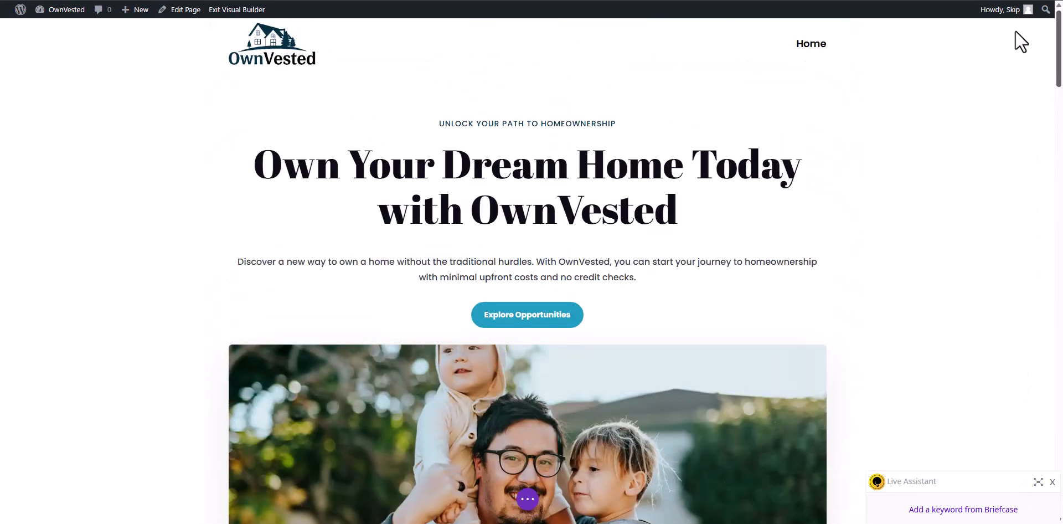
left_click(229, 9)
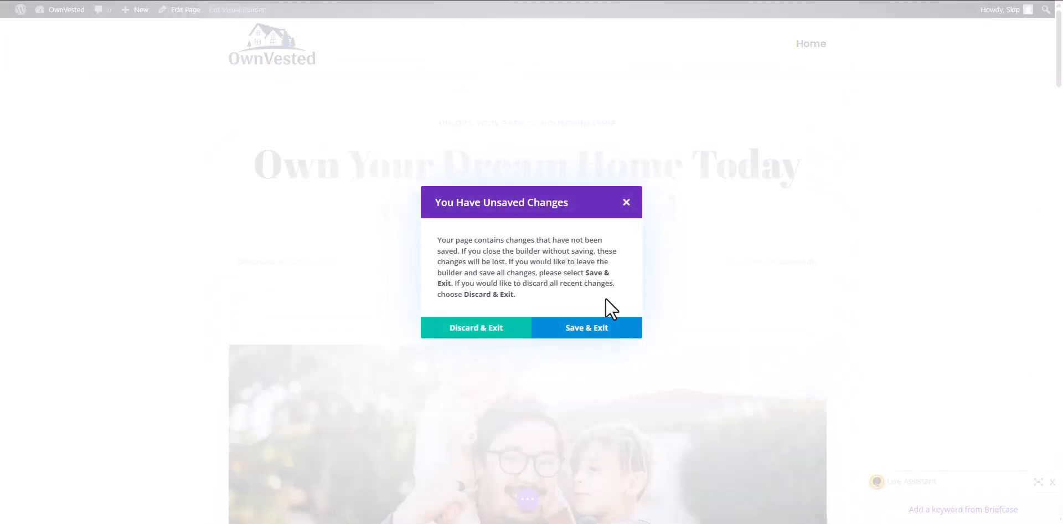
left_click(590, 333)
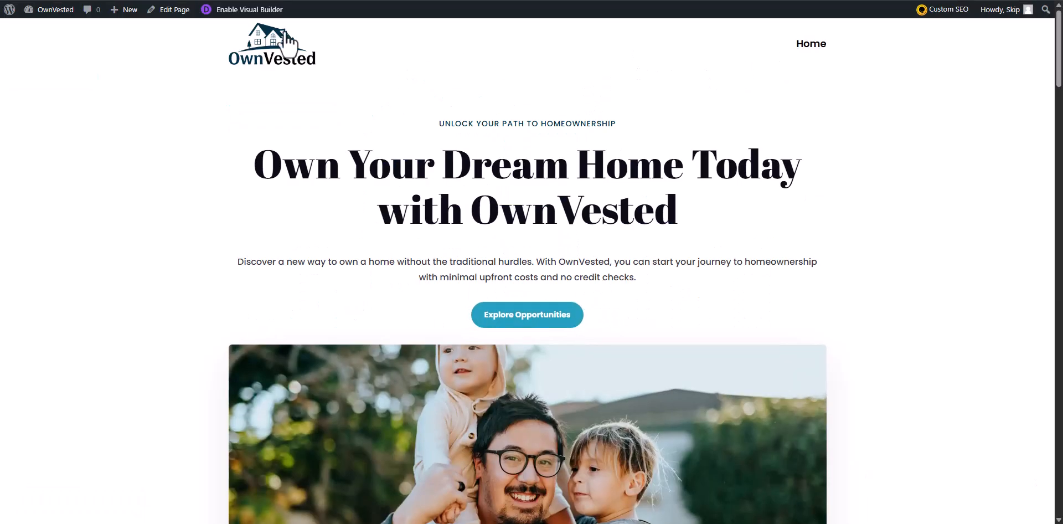
Add the Contact page to the Onboarding Primary Menu and save the menu.
mouse_move(49, 10)
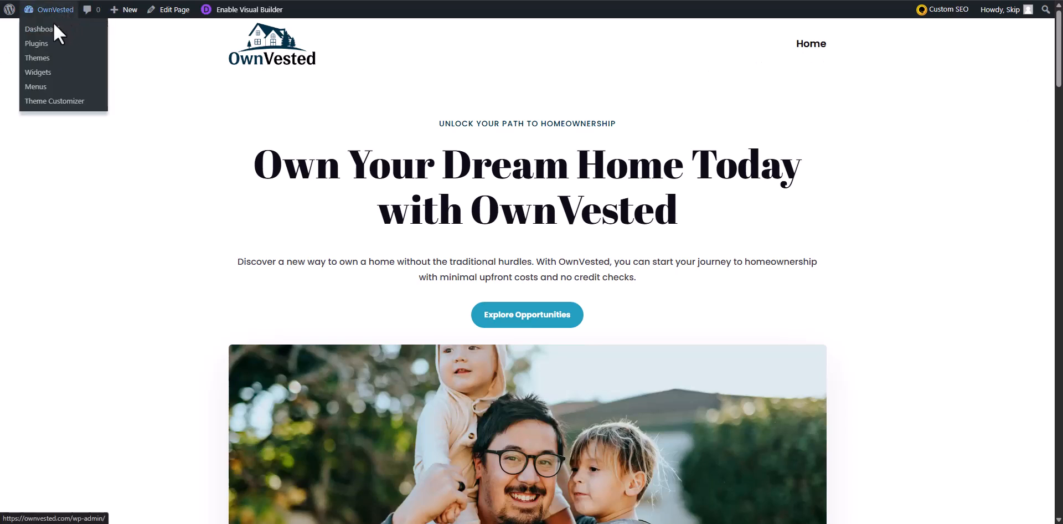
left_click(37, 88)
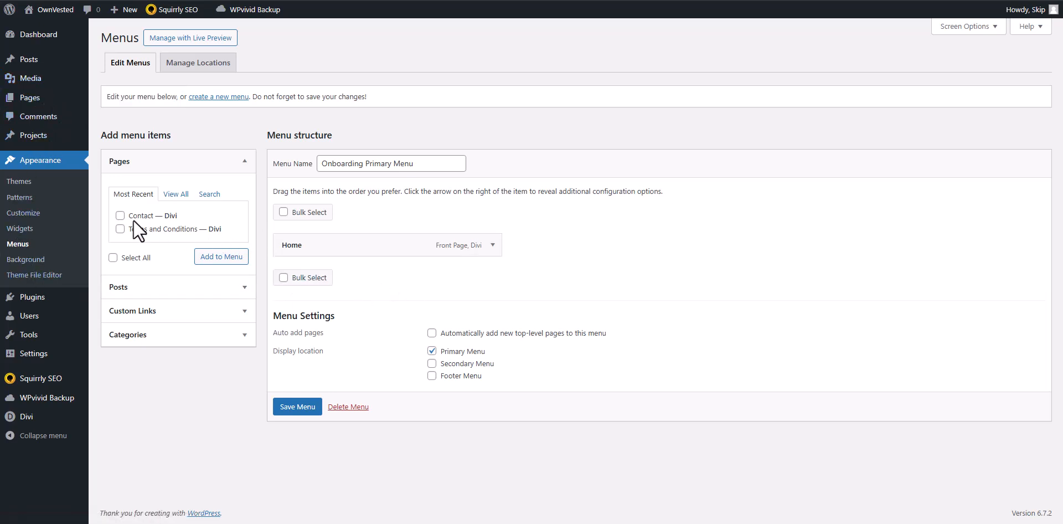
left_click(216, 257)
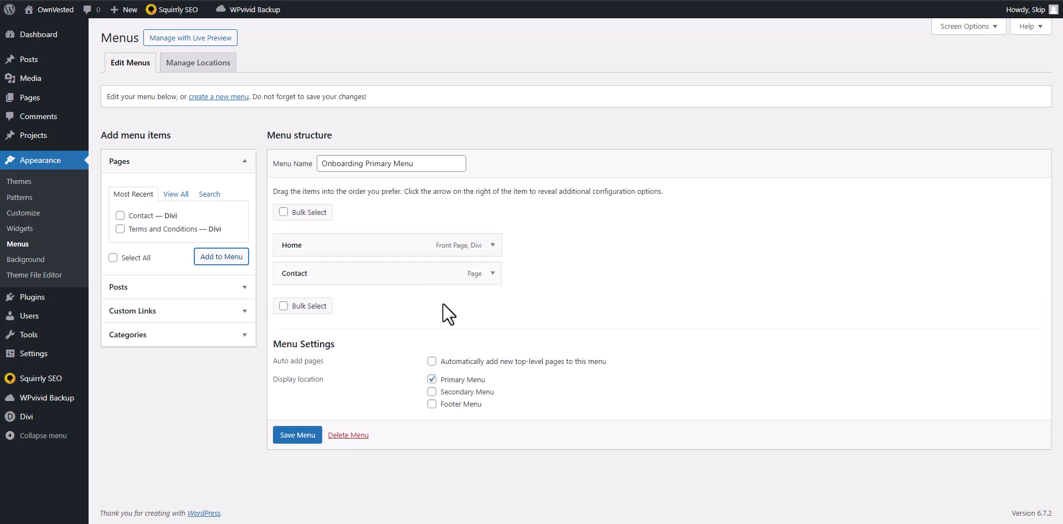
left_click(285, 440)
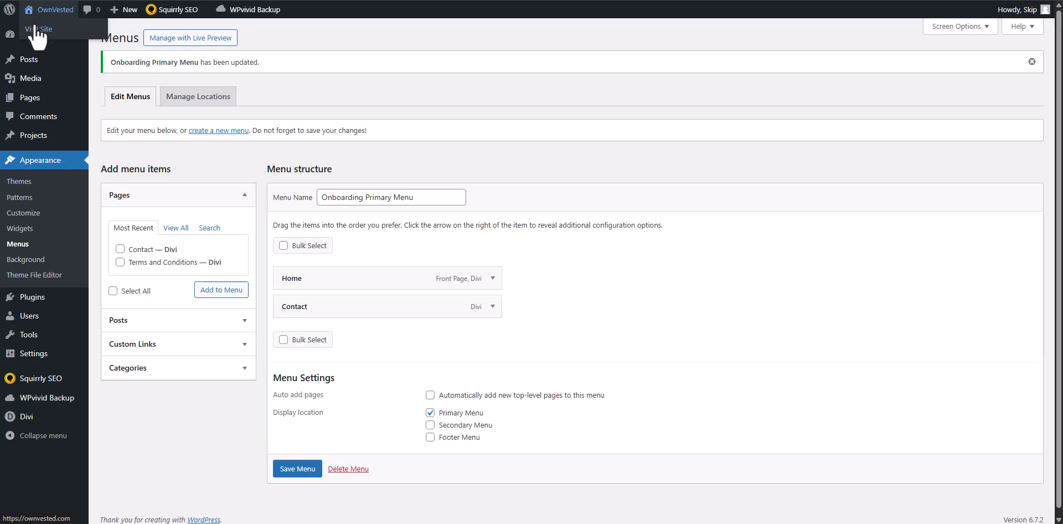
View the live site in a new tab to check its header navigation, and return to the menu editor.
right_click(34, 25)
left_click(52, 37)
left_click(212, 0)
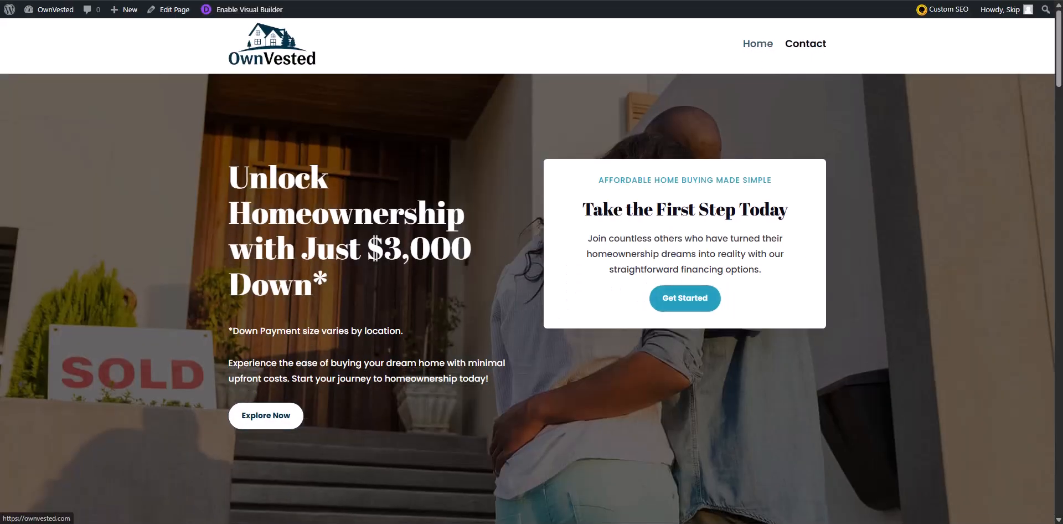
left_click(138, 0)
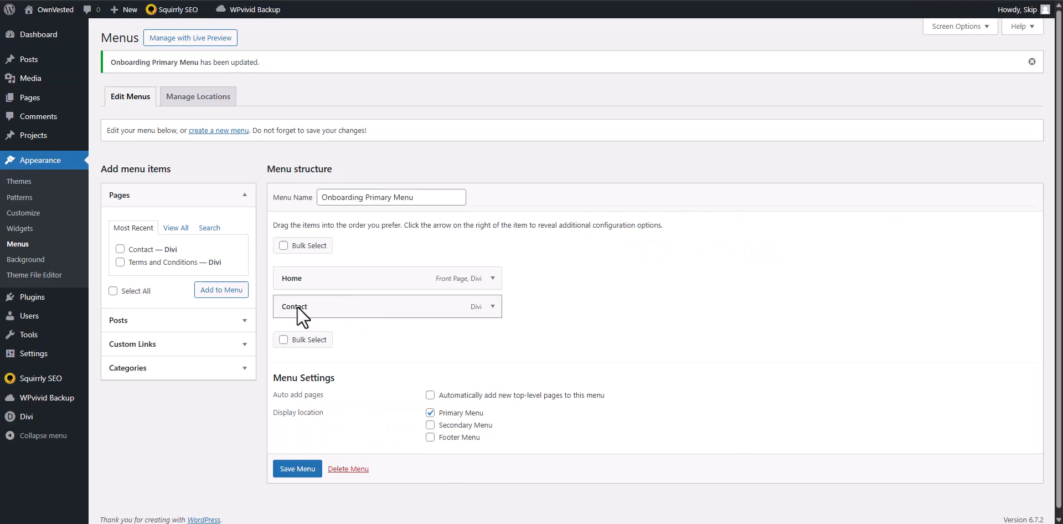
Remove the Contact item from the Onboarding Primary Menu and save the menu.
mouse_move(297, 306)
left_mouse_down()
mouse_move(304, 287)
mouse_move(297, 303)
mouse_move(375, 308)
left_mouse_up()
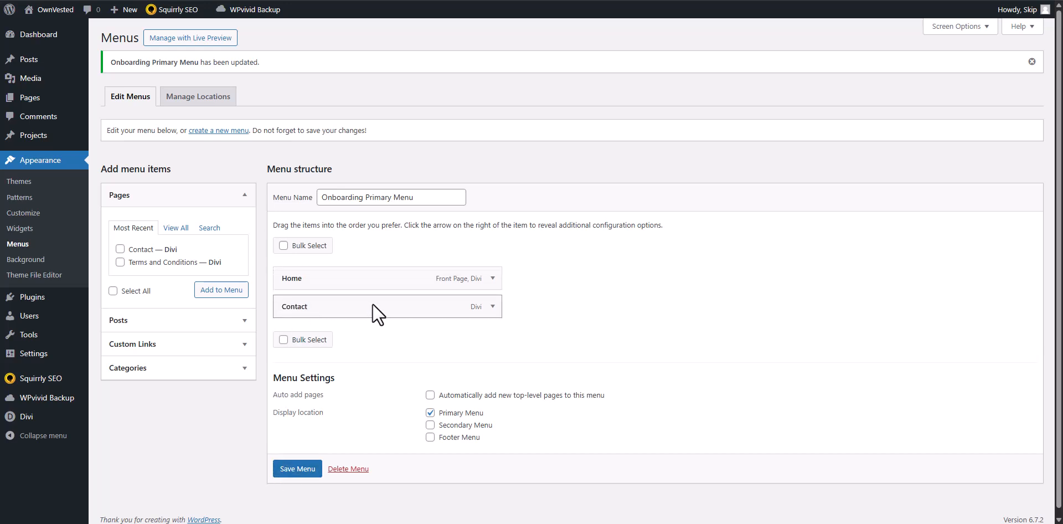
left_click(491, 307)
left_click(290, 441)
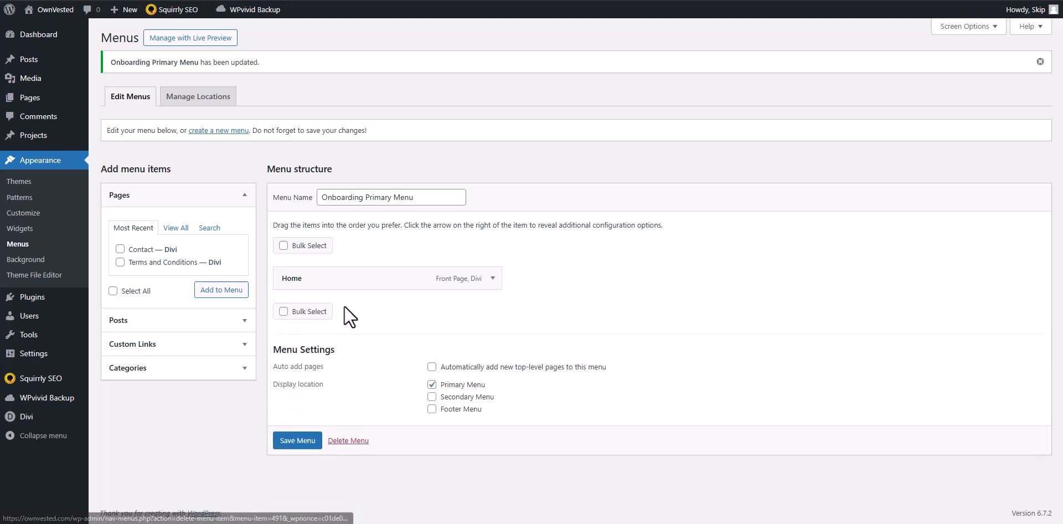
Open the list of all pages in a new tab, trash the Contact page and delete it permanently.
mouse_move(39, 101)
right_click(105, 100)
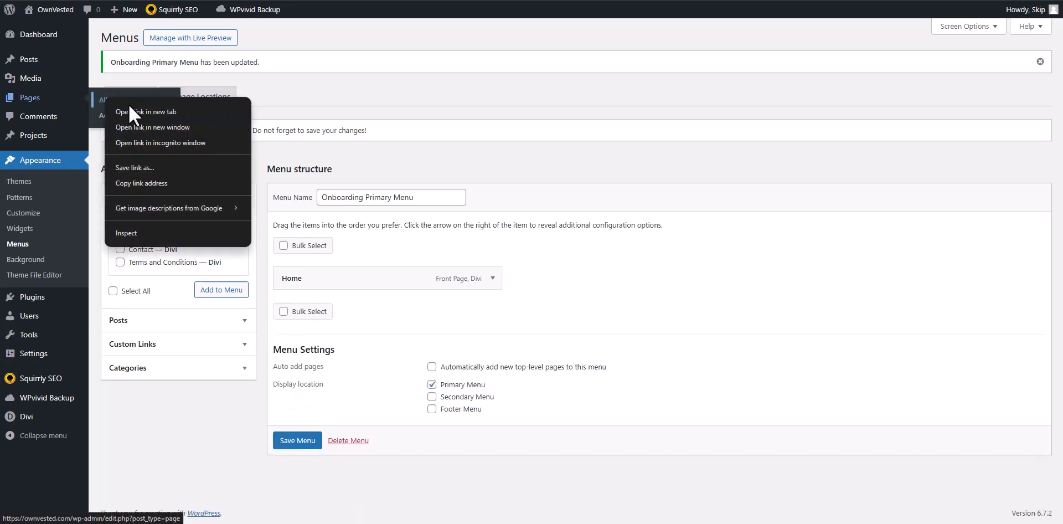
left_click(128, 107)
key("ctrl+Tab")
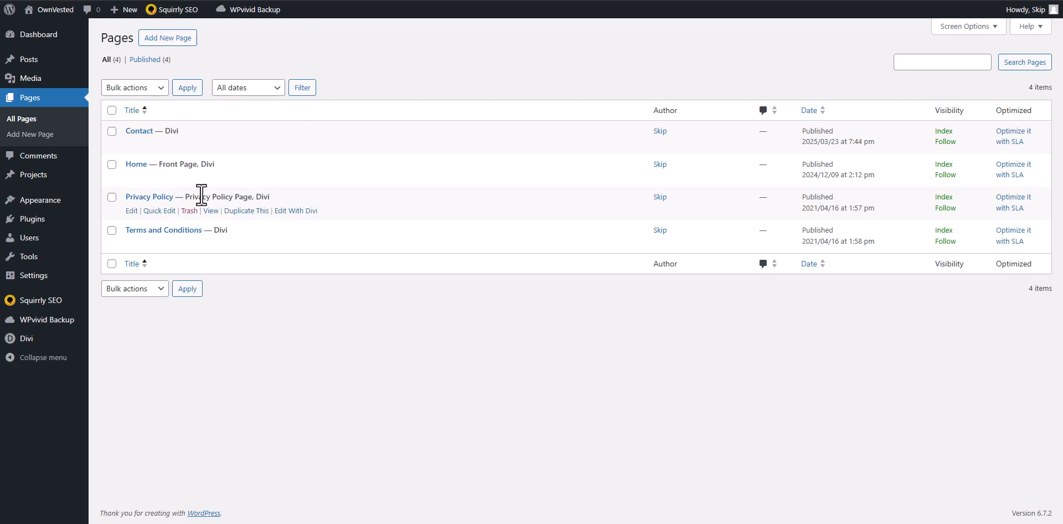
mouse_move(143, 137)
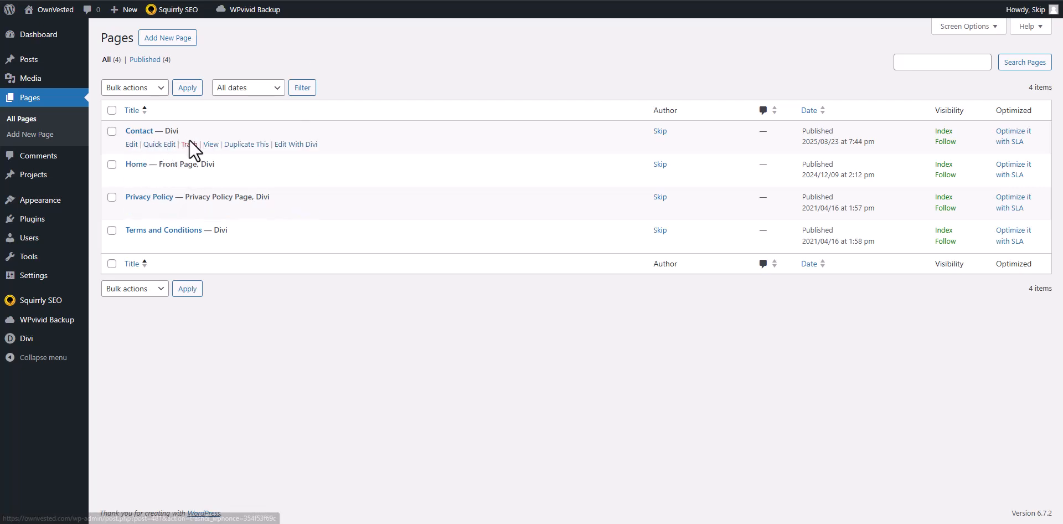
left_click(189, 143)
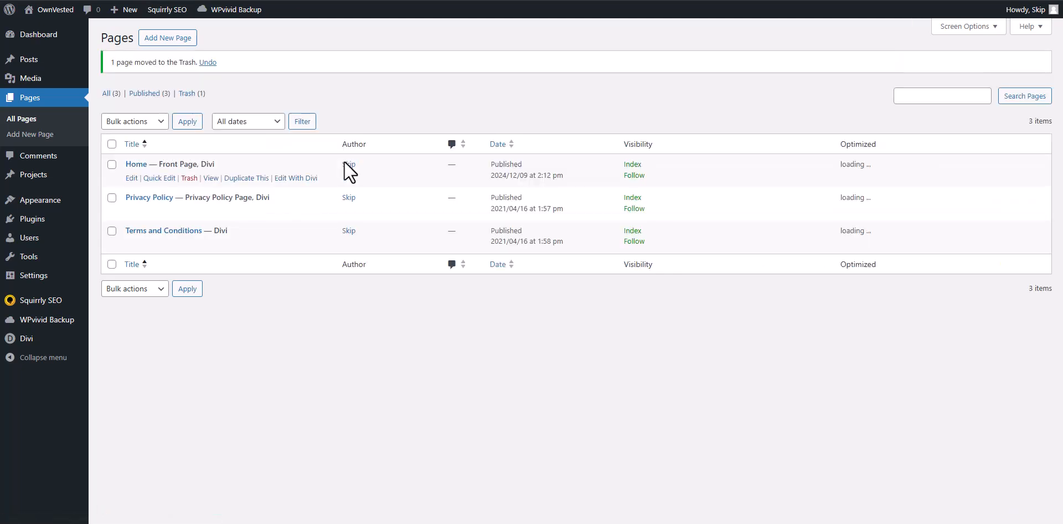
left_click(196, 93)
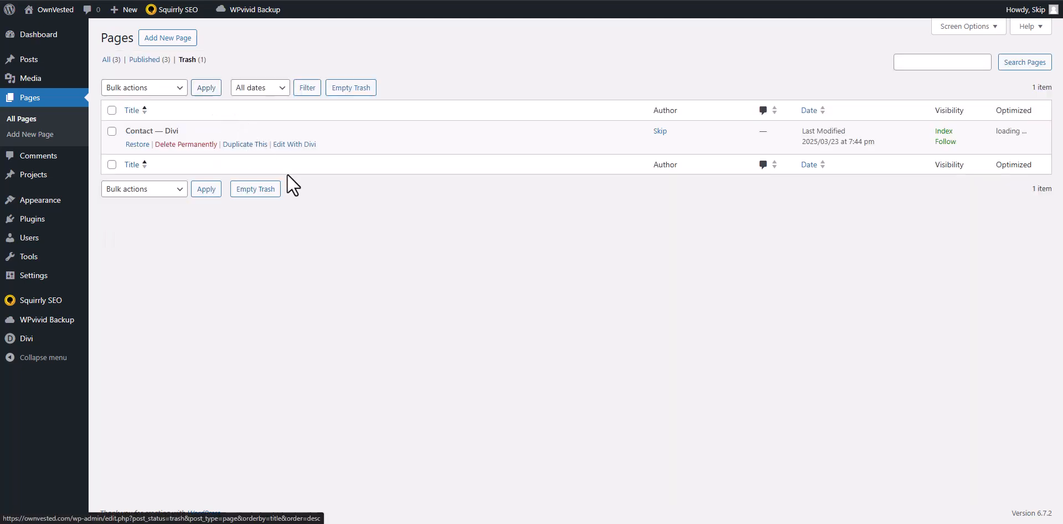
left_click(175, 144)
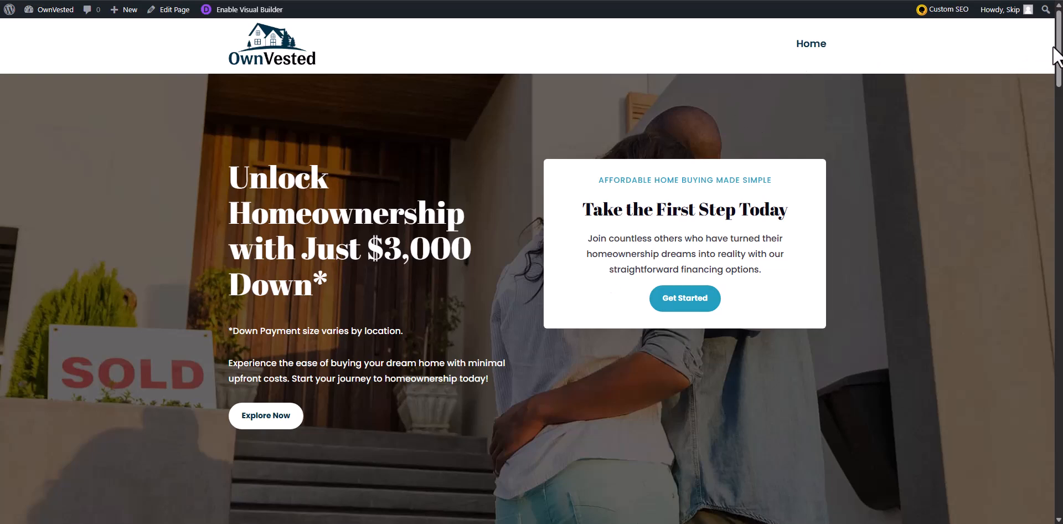
Give the home page's About OwnVested row the CSS ID "about" in the Visual Builder, and save the page on exit.
scroll(766, 130, "down", 9)
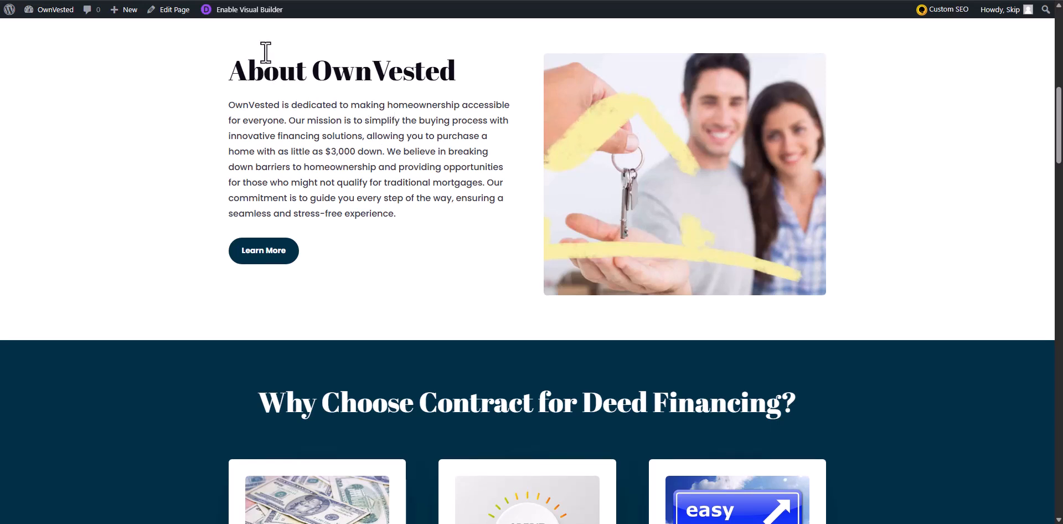
left_click(251, 10)
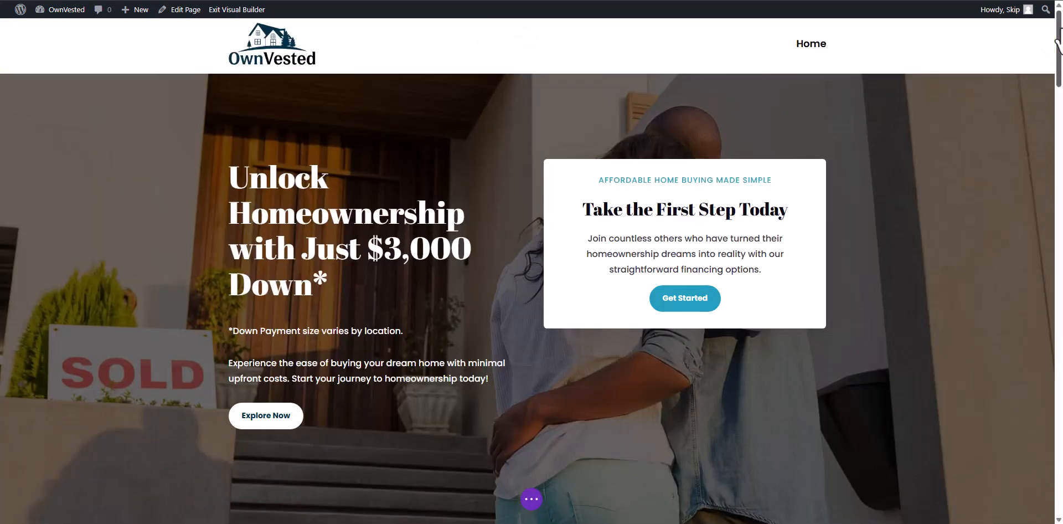
left_click_drag(1061, 41, 1058, 94)
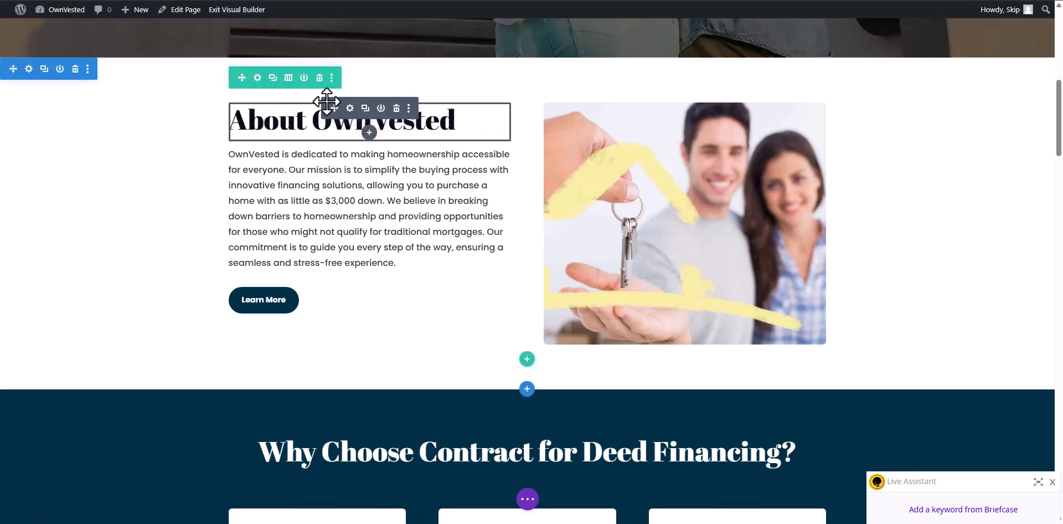
left_click(257, 82)
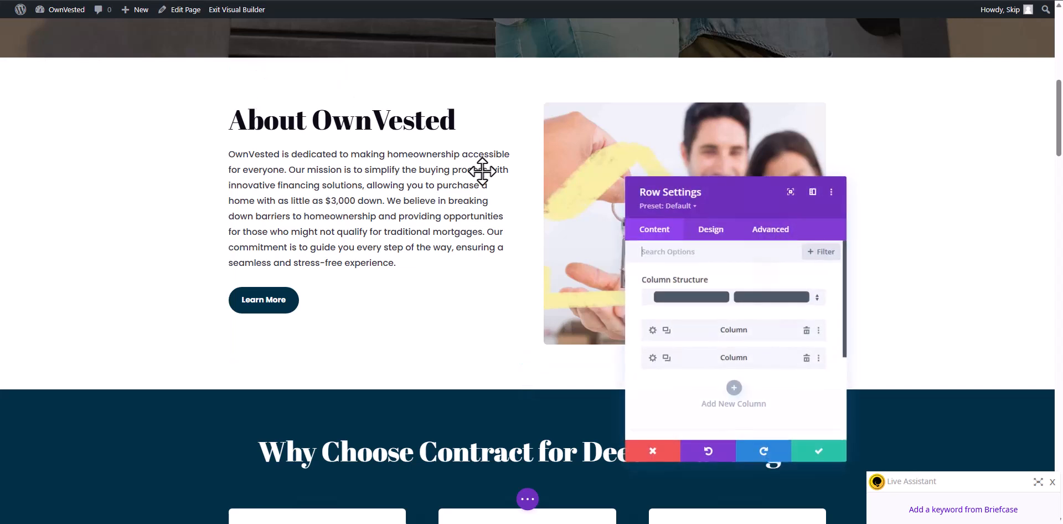
left_click(771, 230)
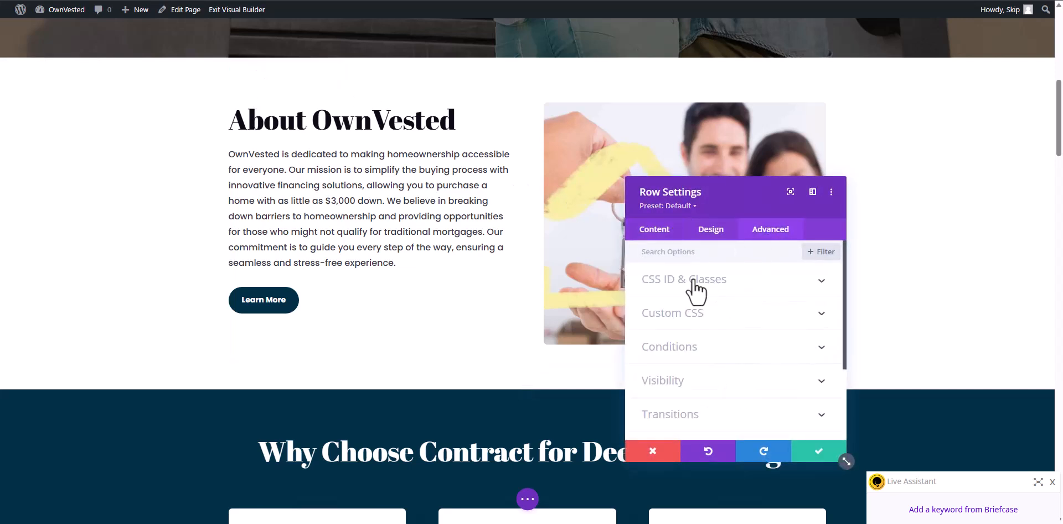
left_click(694, 281)
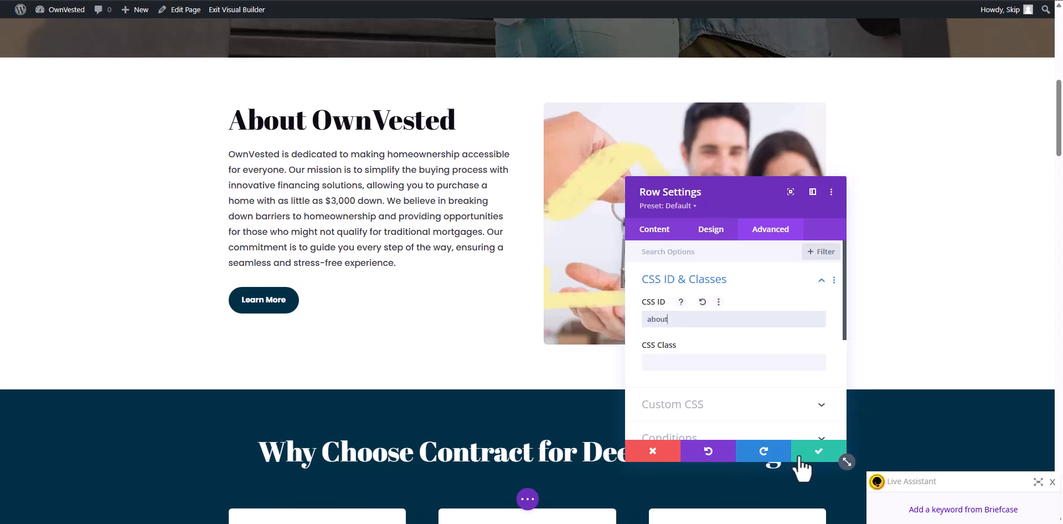
left_click(819, 453)
left_click(233, 10)
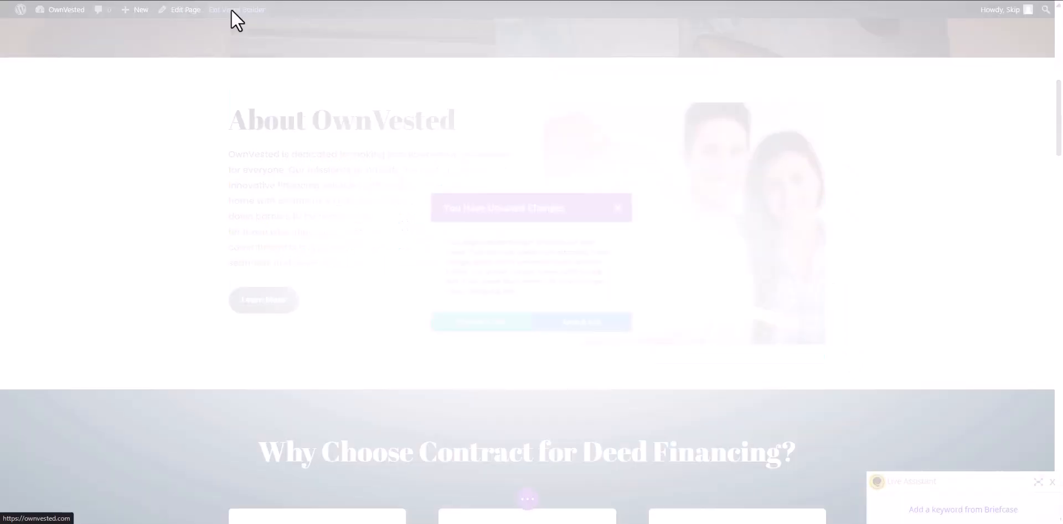
left_click(596, 330)
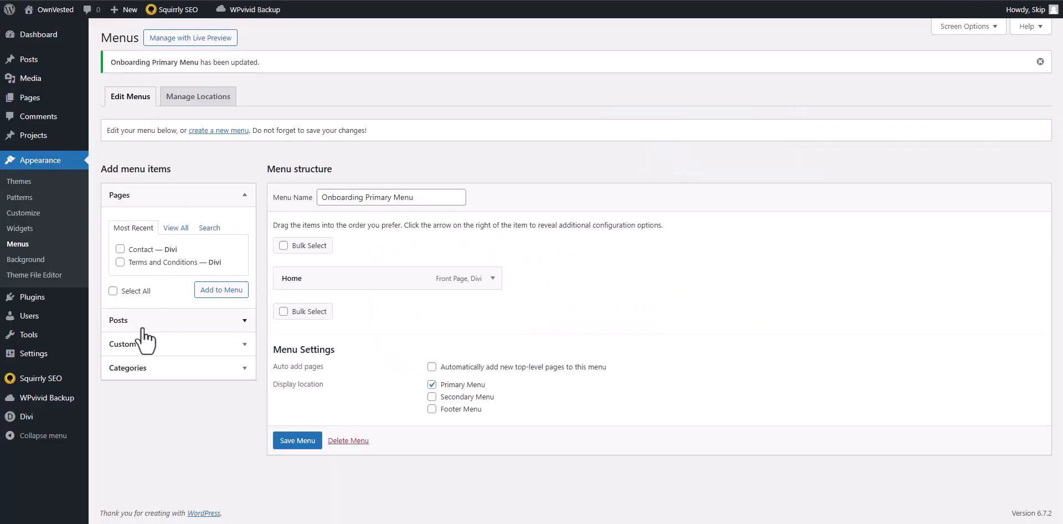
Add a custom link labelled About with the URL #/about to the Onboarding Primary Menu, and save the menu.
left_click(142, 344)
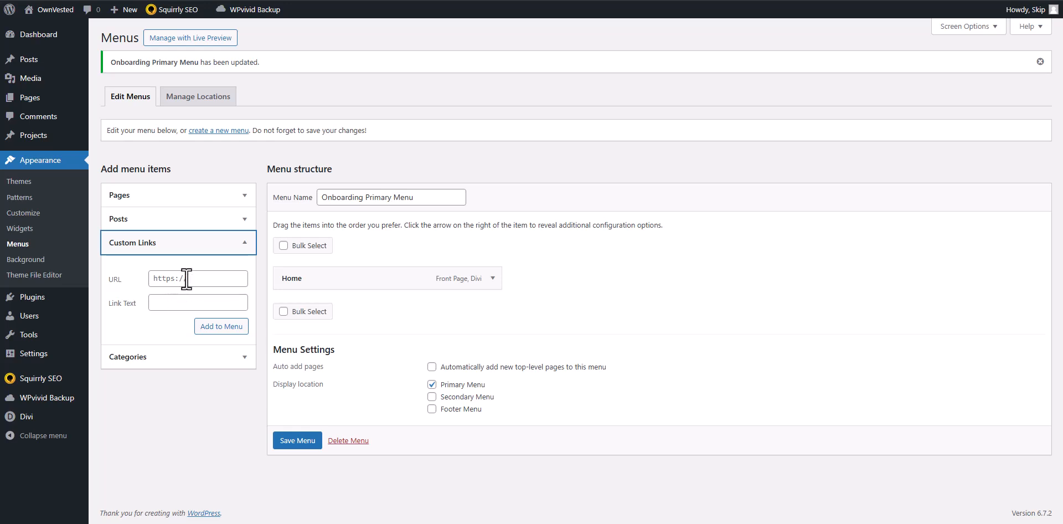
left_click(193, 272)
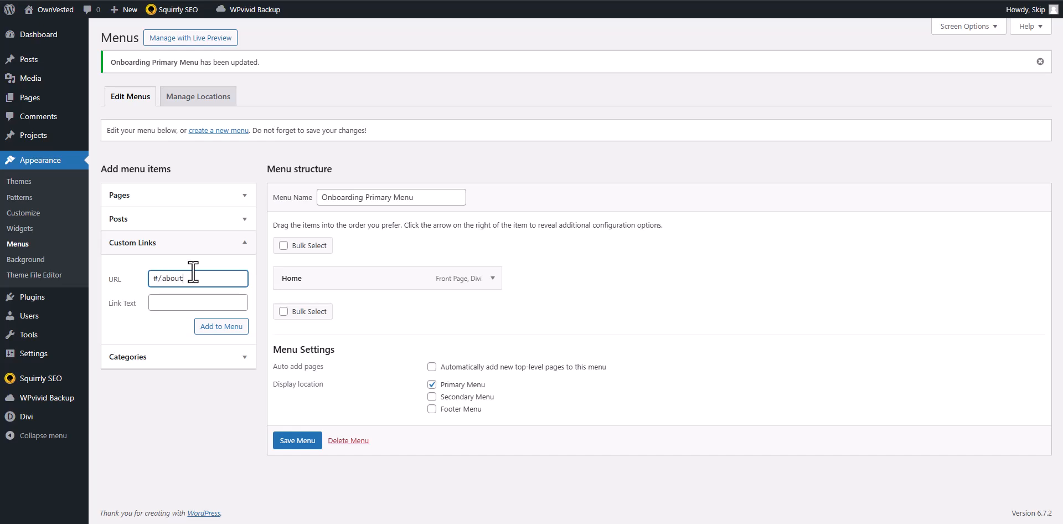
key("Tab")
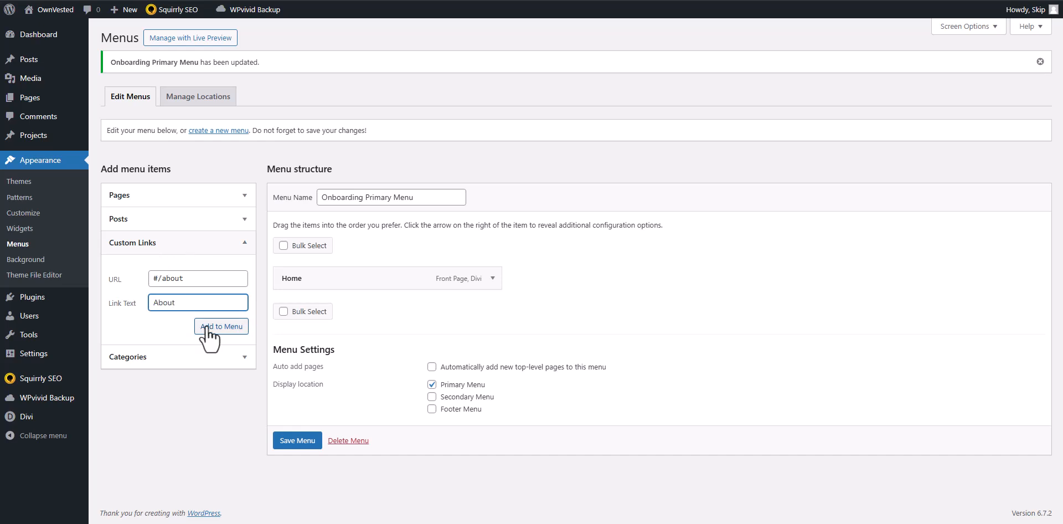
left_click(224, 331)
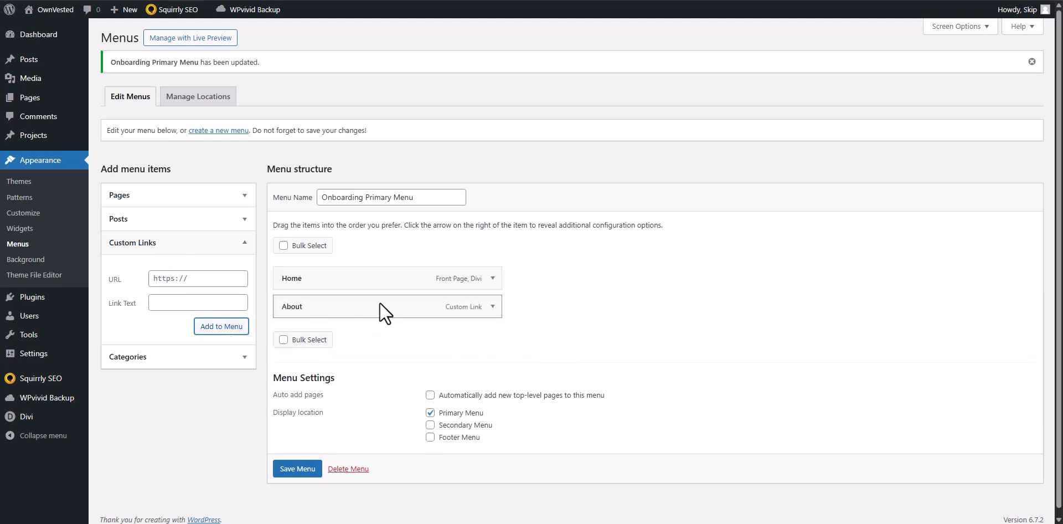
left_click(287, 475)
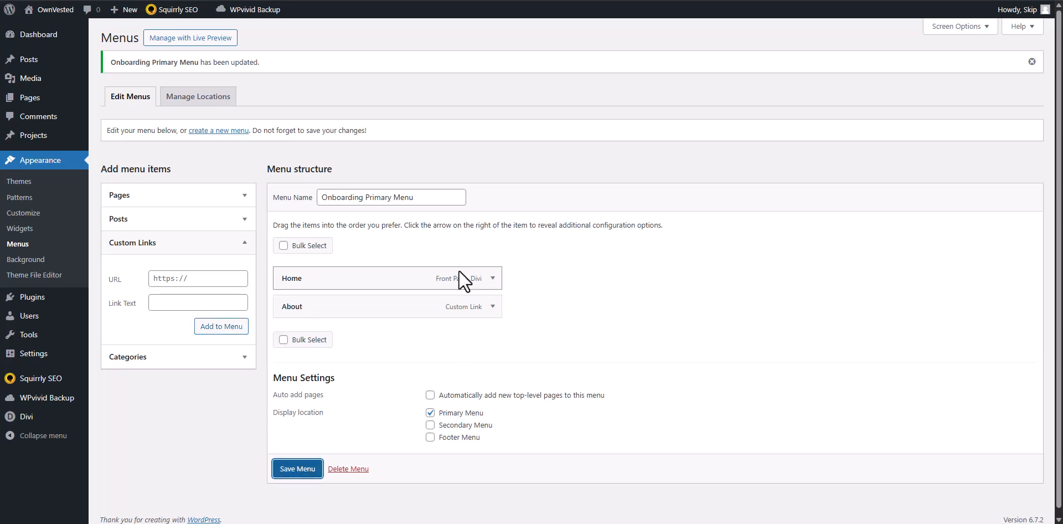
Reload the live home page and test whether the header's About link jumps to the About OwnVested section.
left_click(62, 6)
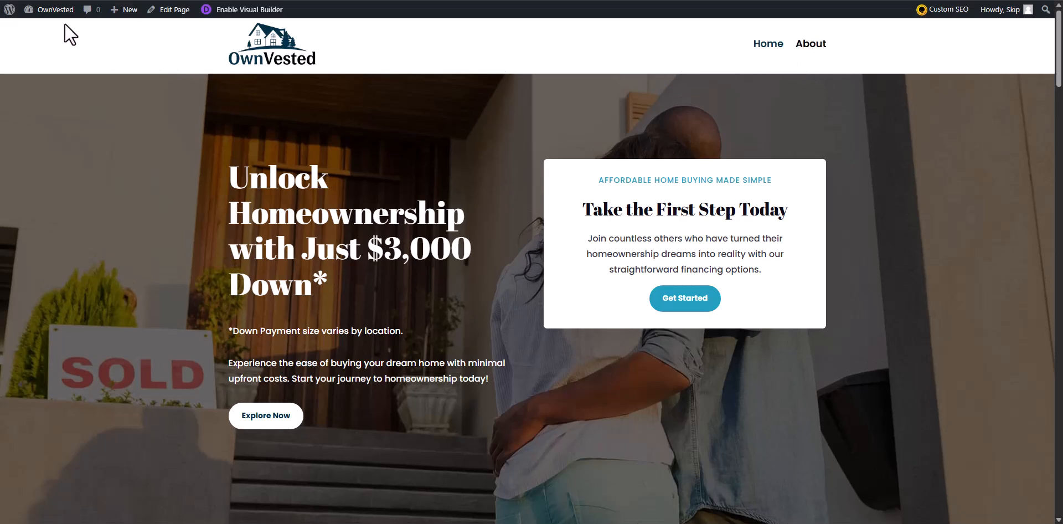
left_click(53, 1)
scroll(832, 58, "down", 1)
left_click(810, 38)
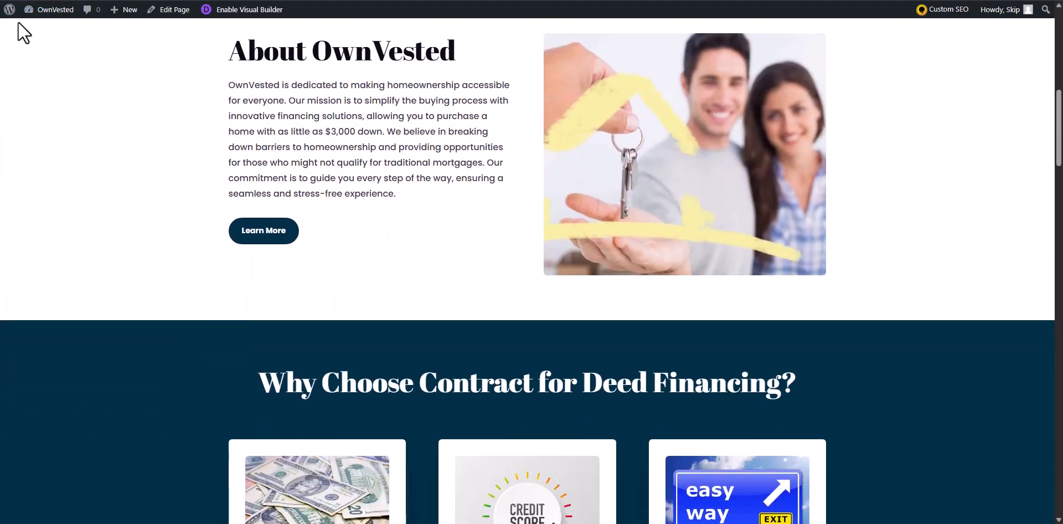
left_click(259, 232)
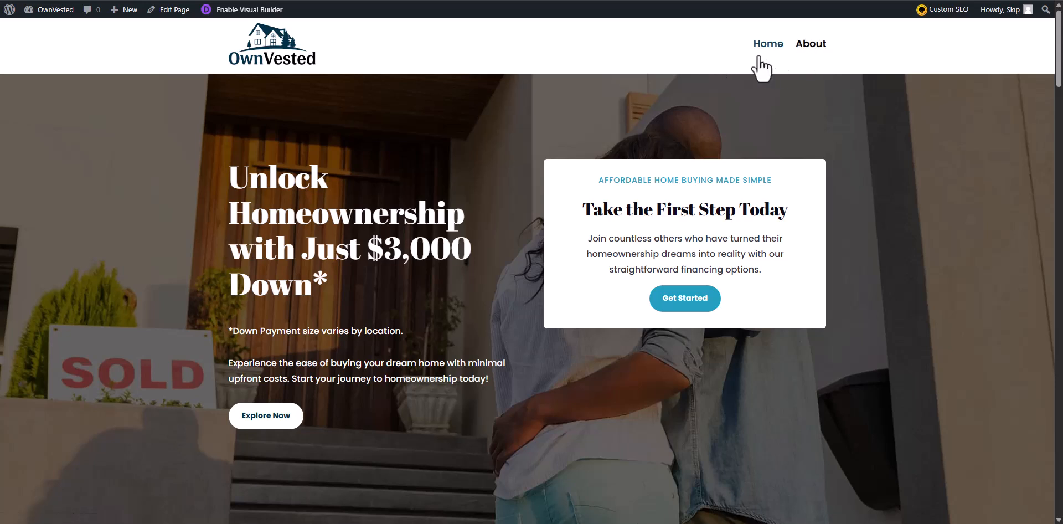
scroll(410, 138, "down", 4)
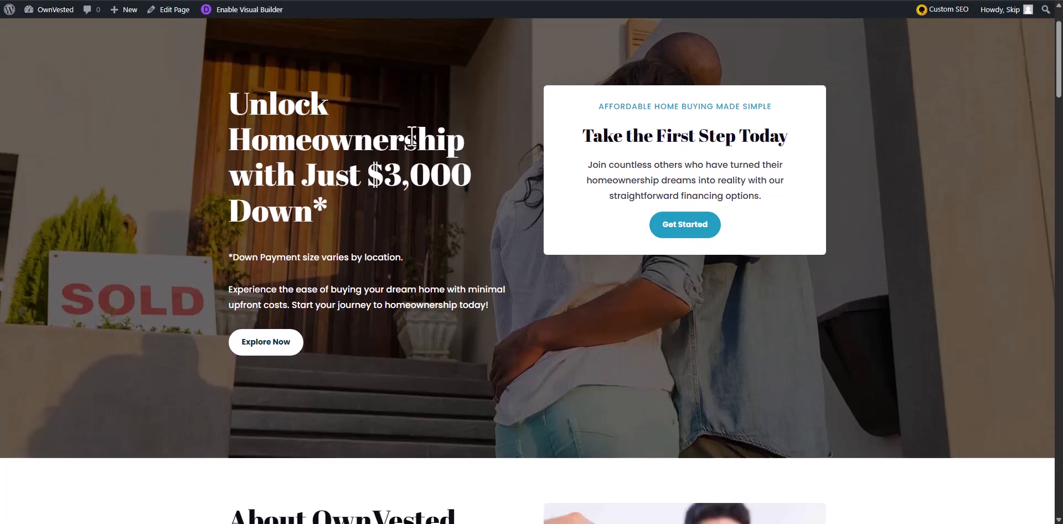
scroll(415, 134, "down", 2)
scroll(419, 135, "down", 2)
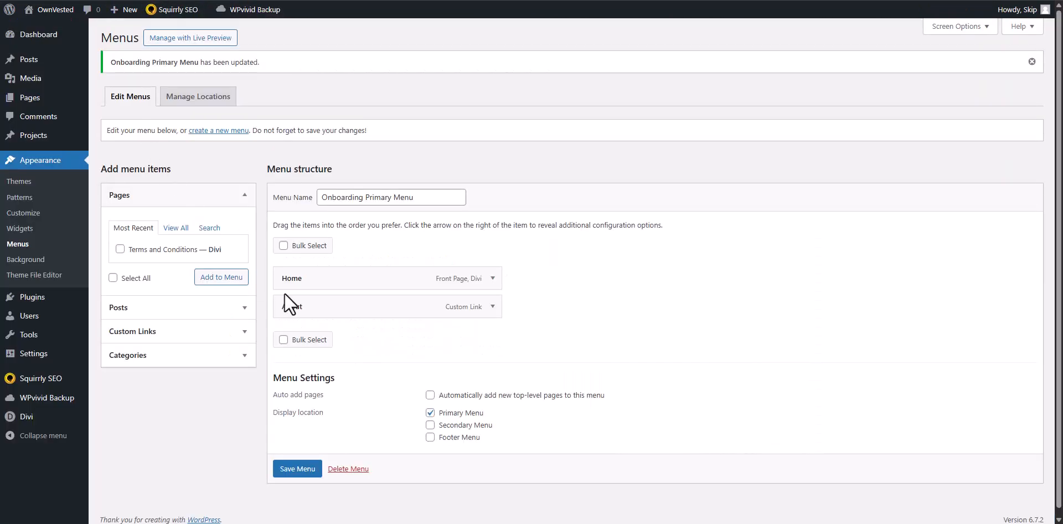
Change the About menu item's URL to /#about and save the menu.
left_click(493, 306)
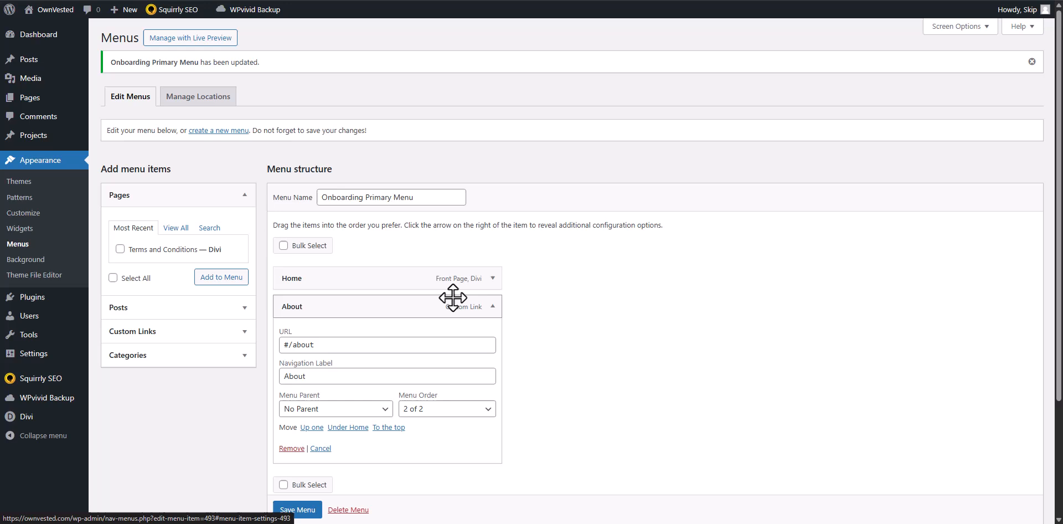
left_click(297, 344)
key("BackSpace")
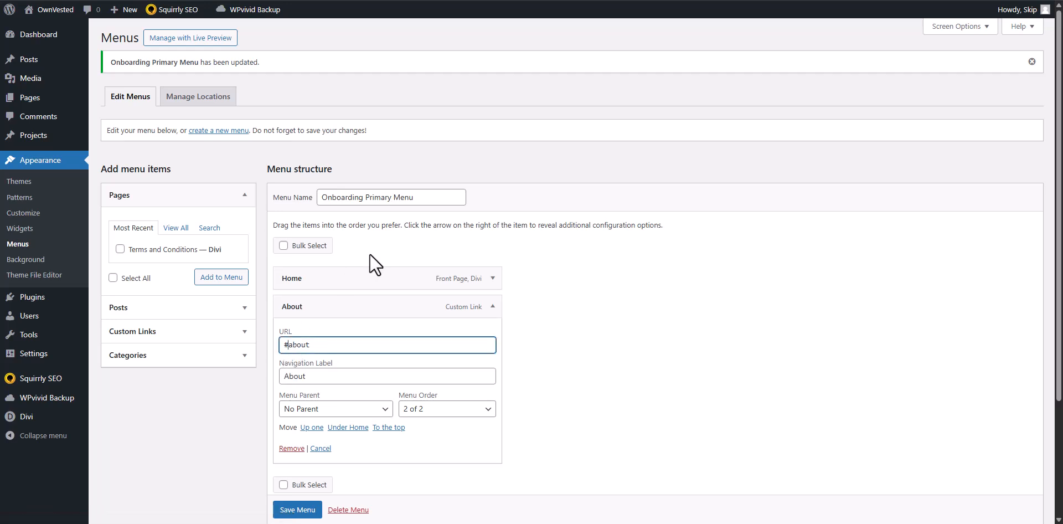
type("/")
scroll(487, 326, "down", 2)
left_click(288, 507)
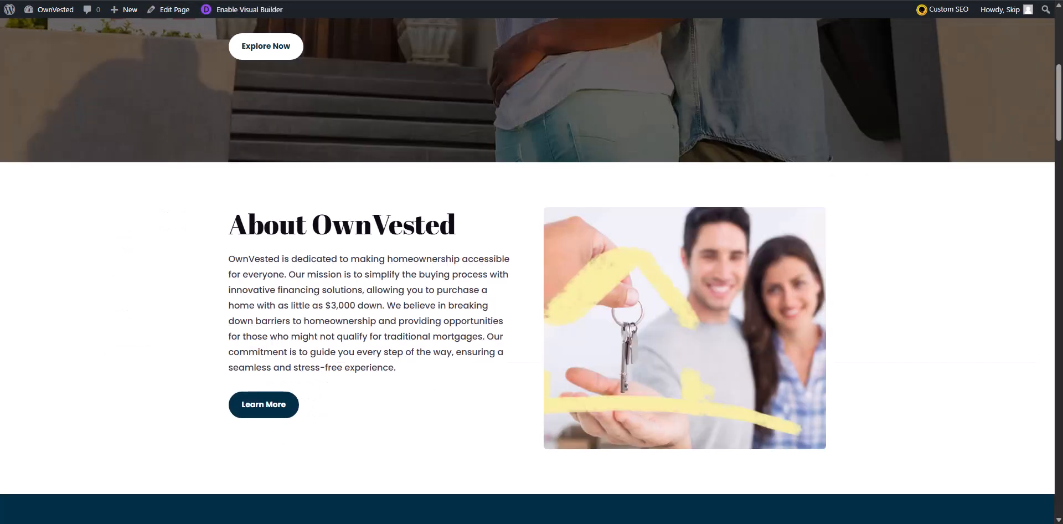
Reload the live home page and retest the About link in the header navigation.
mouse_move(52, 3)
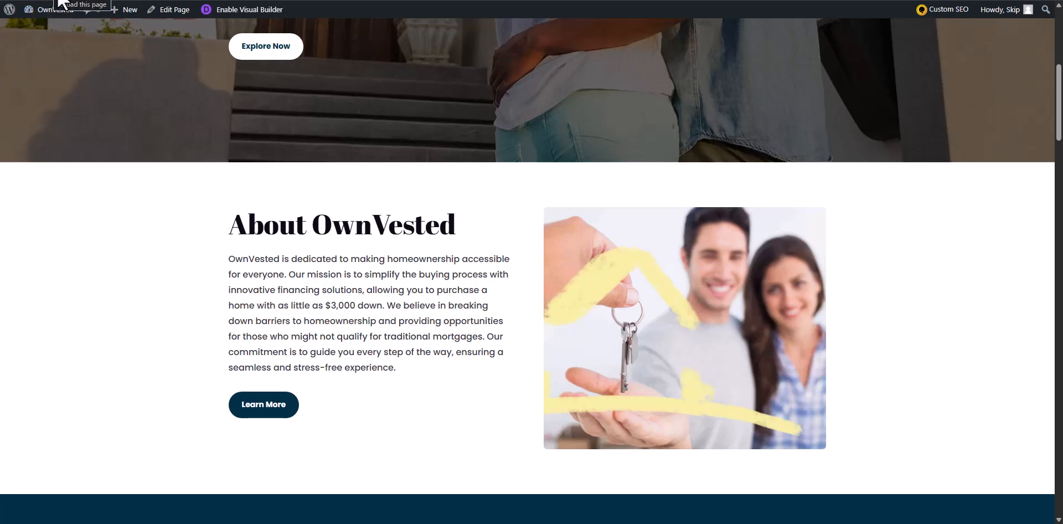
scroll(271, 78, "up", 7)
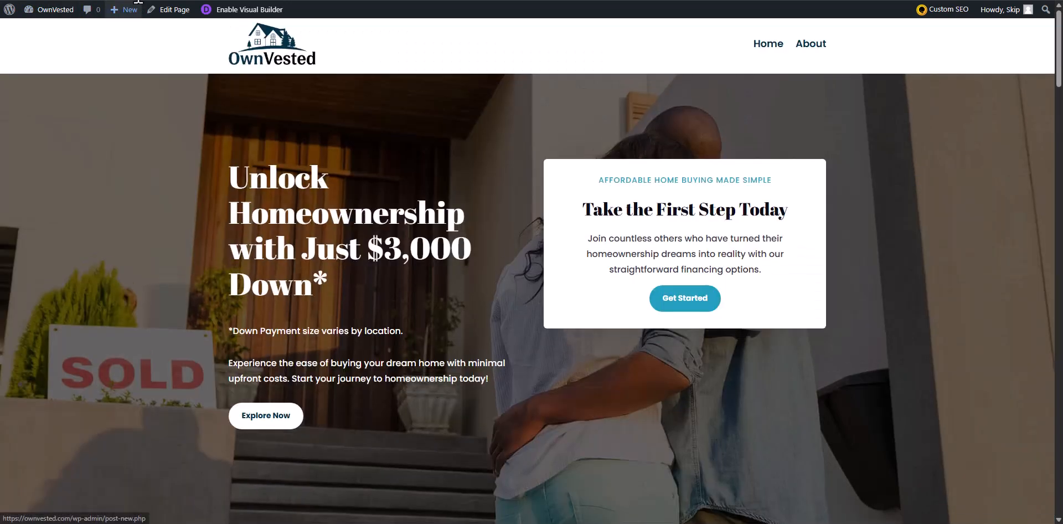
left_click(811, 46)
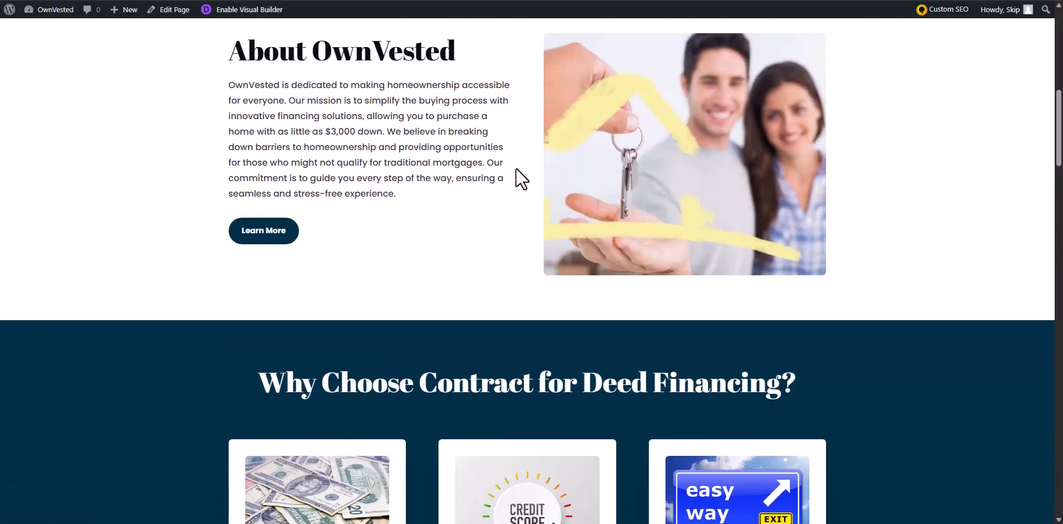
Give the Get in Touch with OwnVested section the CSS ID "contact" in the Visual Builder, and save the page on exit.
scroll(526, 181, "down", 4)
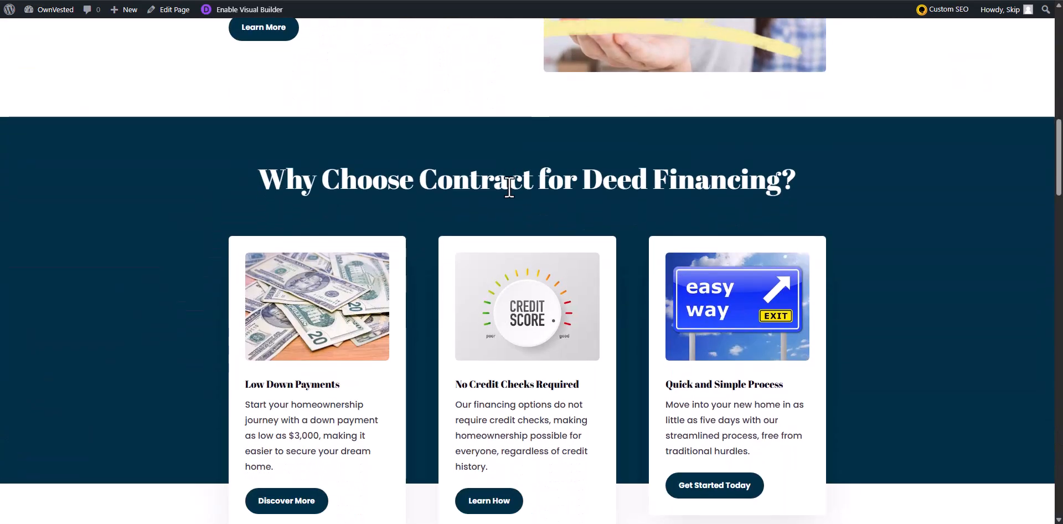
scroll(509, 186, "down", 2)
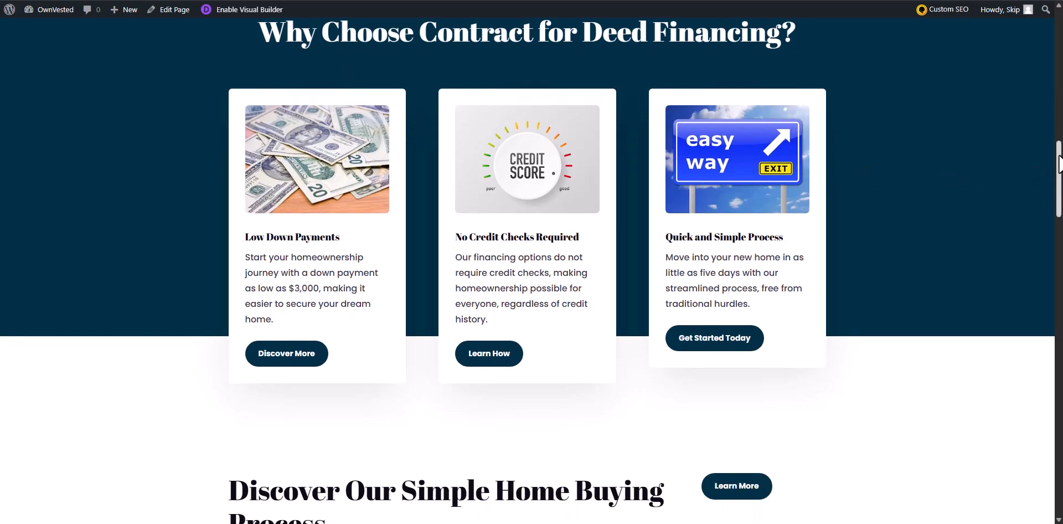
left_click_drag(1051, 167, 1041, 418)
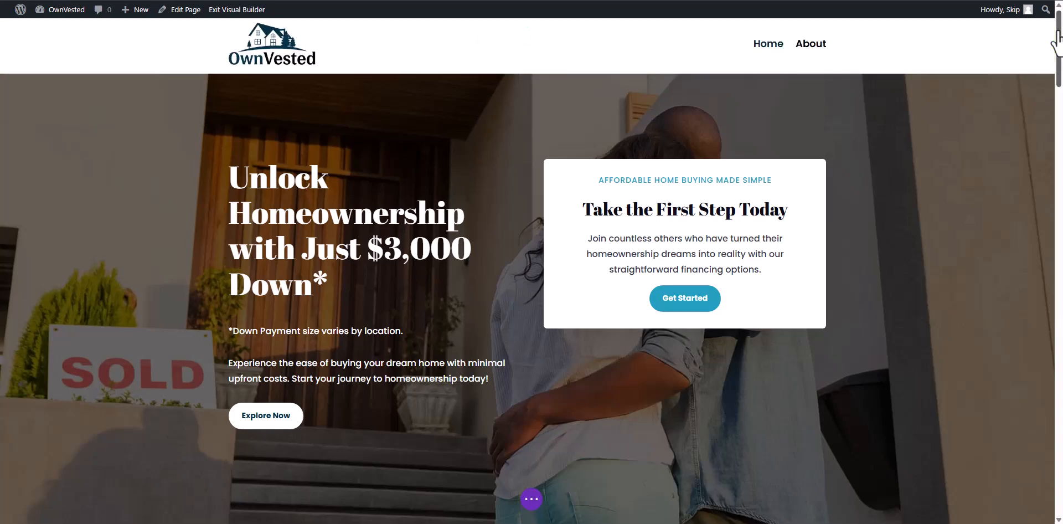
left_click_drag(1056, 41, 1035, 434)
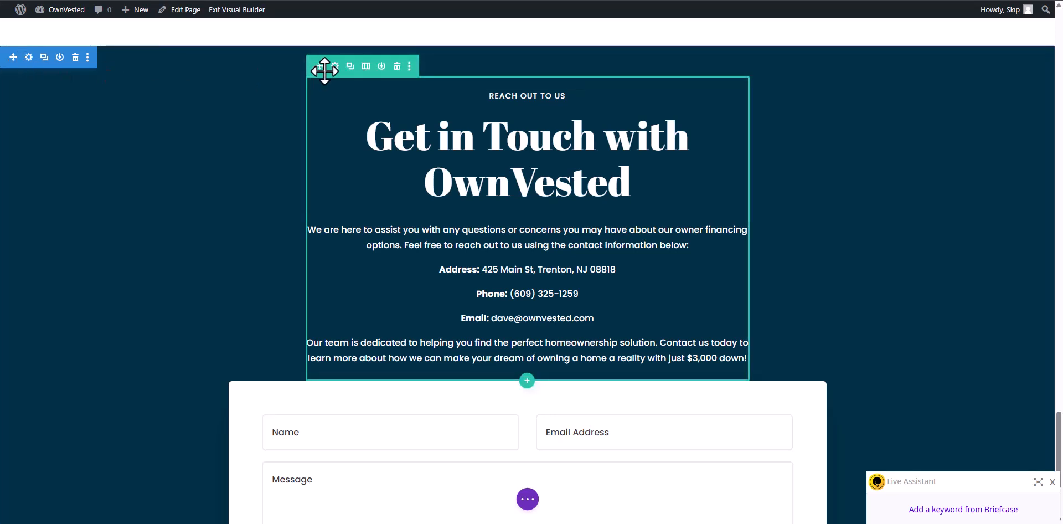
left_click(29, 58)
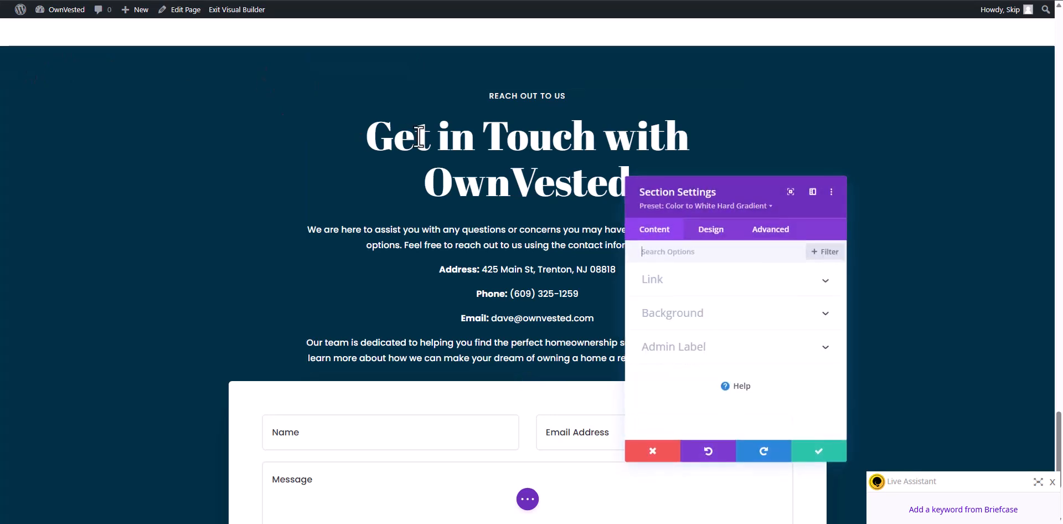
left_click(765, 237)
left_click(693, 282)
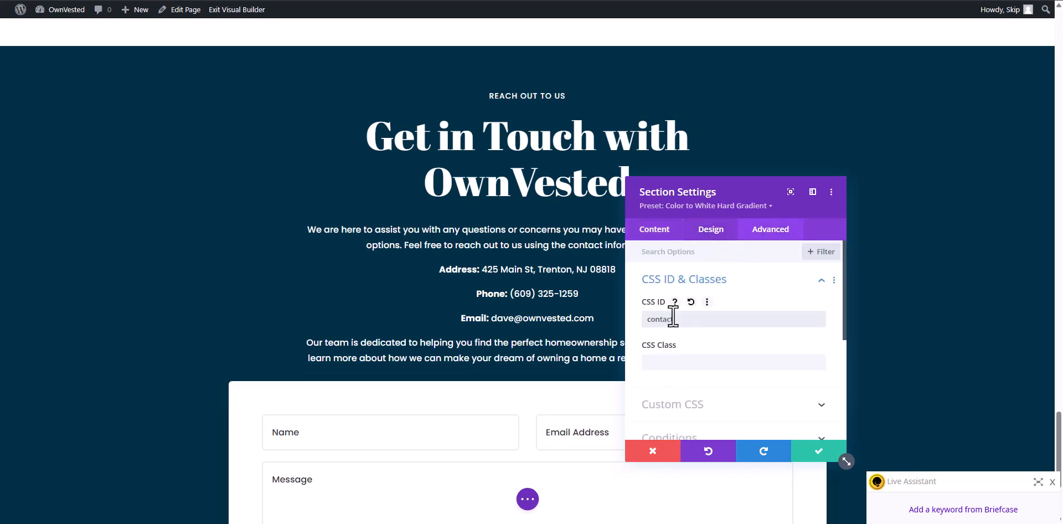
left_click(816, 452)
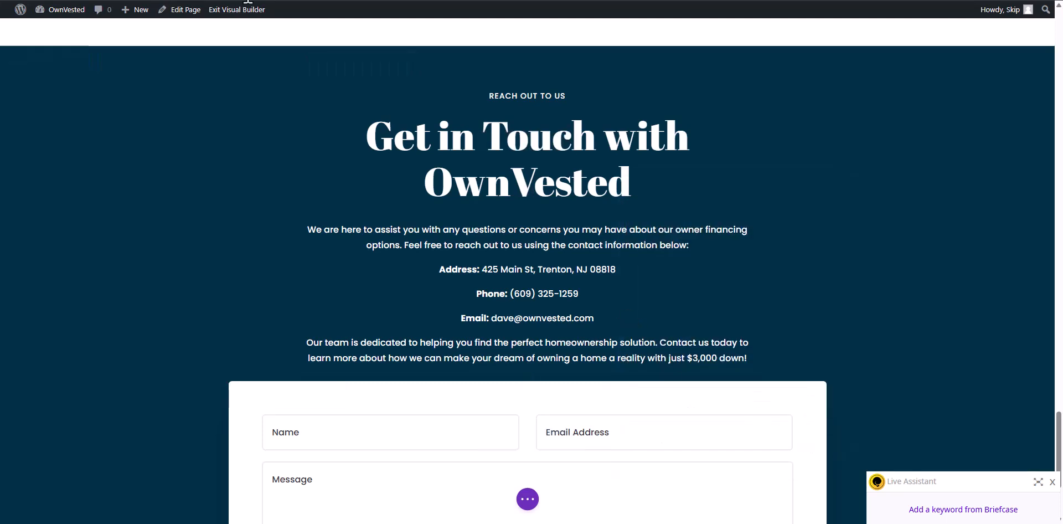
left_click(238, 9)
left_click(577, 327)
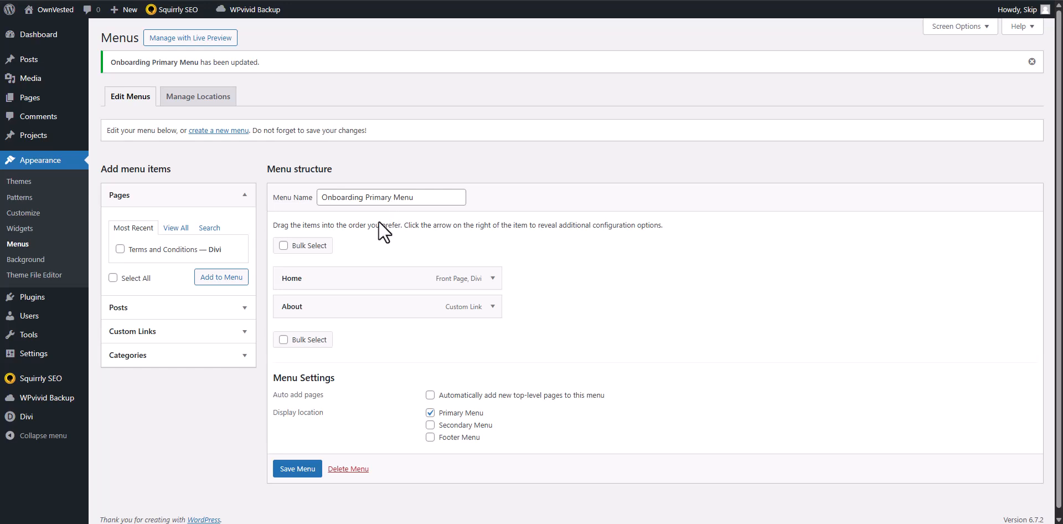
Add a custom link labelled Contact with the URL /#contact to the Onboarding Primary Menu and save the menu.
left_click(161, 332)
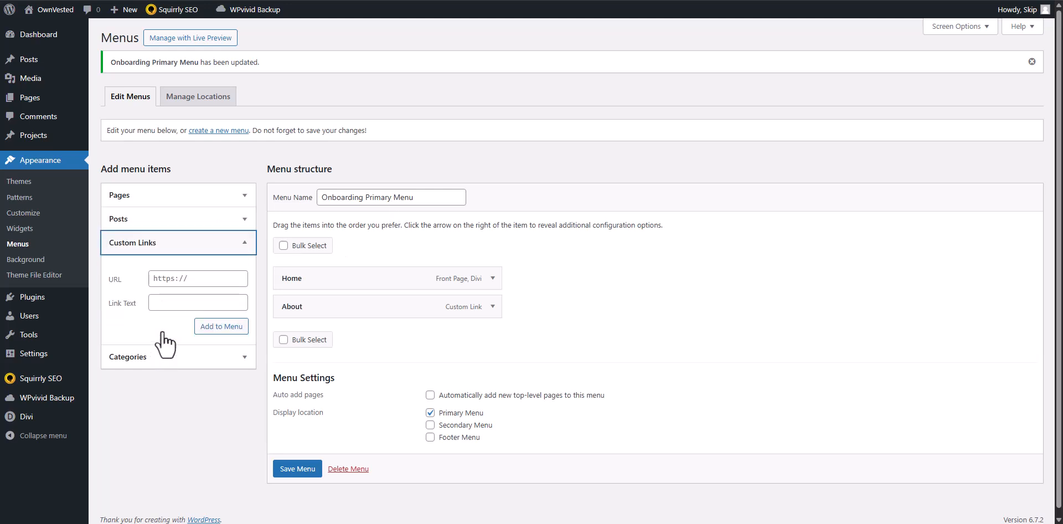
left_click(174, 277)
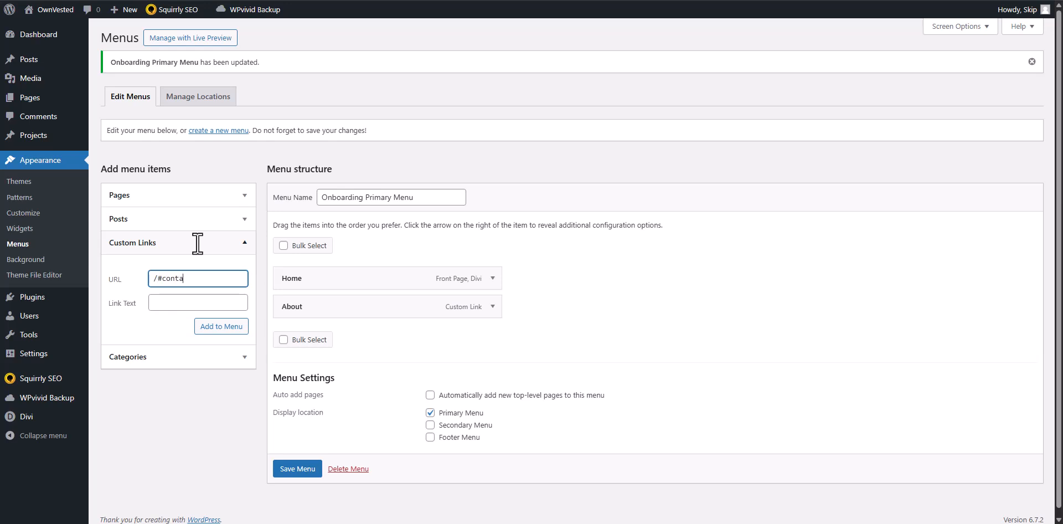
key("Tab")
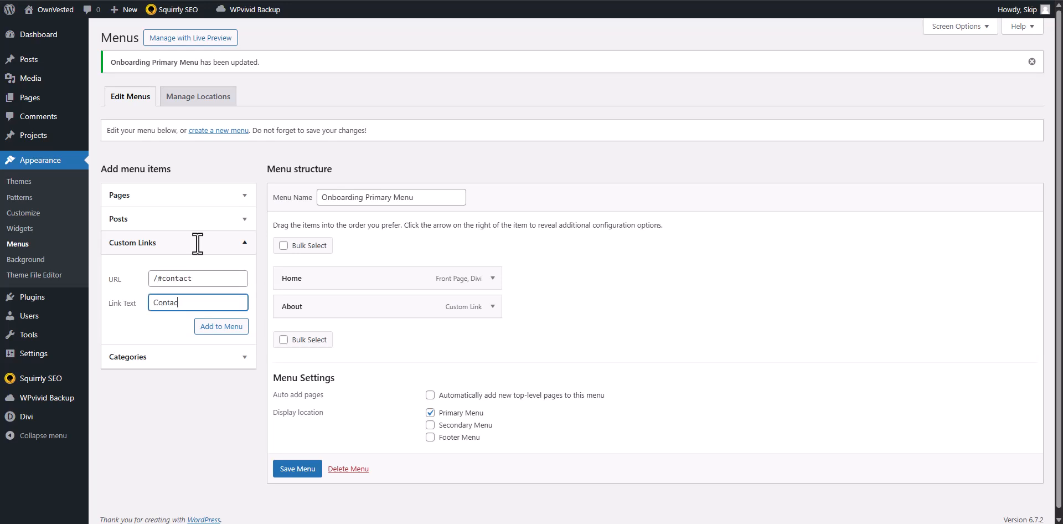
left_click(223, 327)
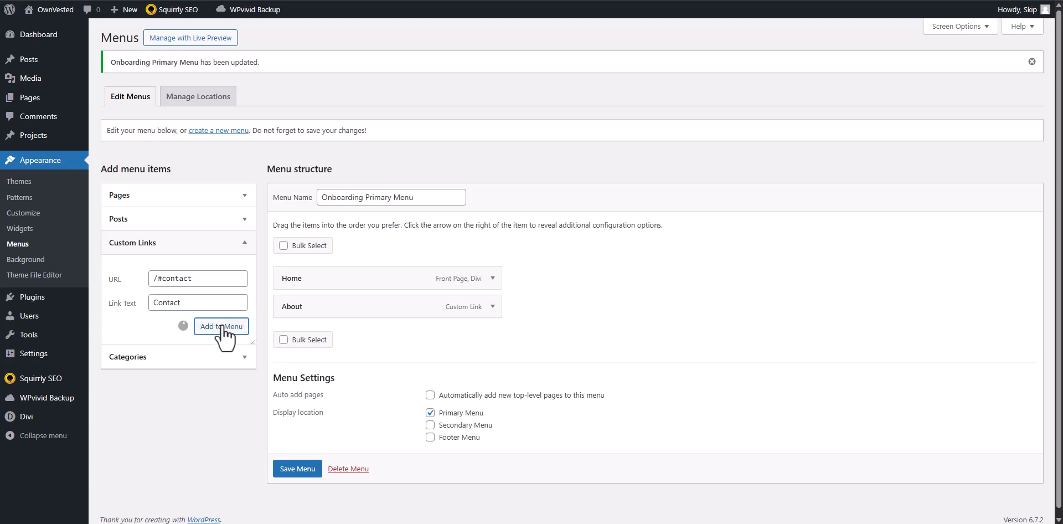
left_click(293, 499)
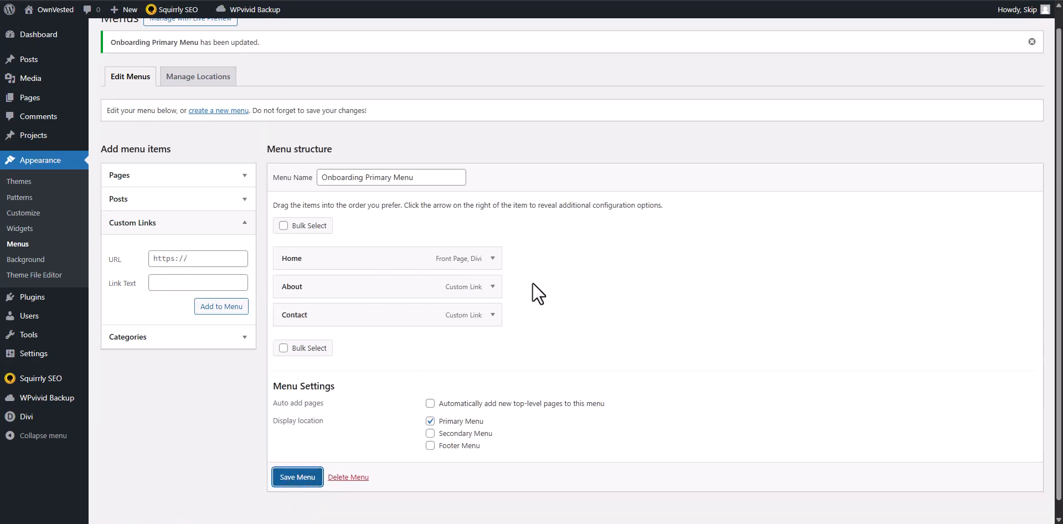
Reload the live home page and test the Contact and About links in the header navigation.
key("ctrl+Tab")
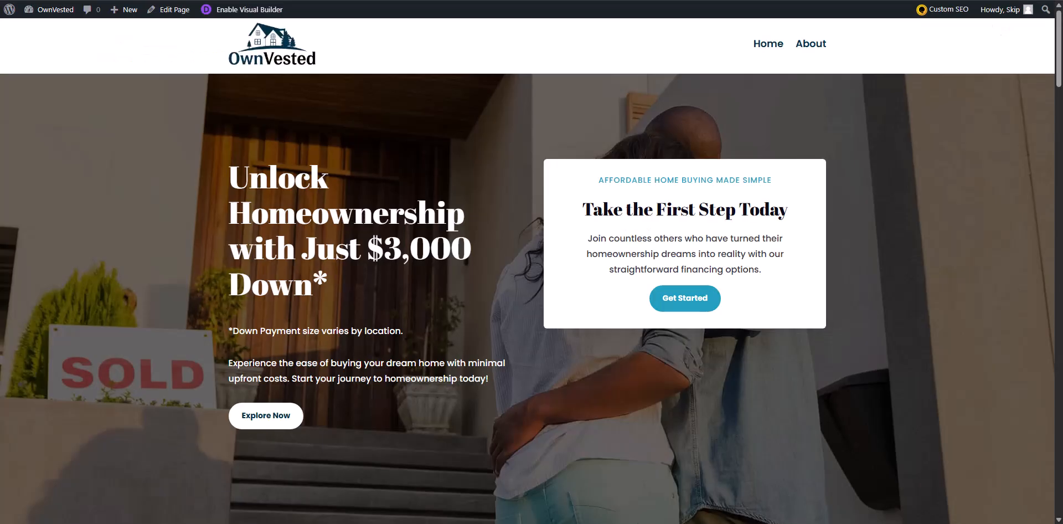
key("F5")
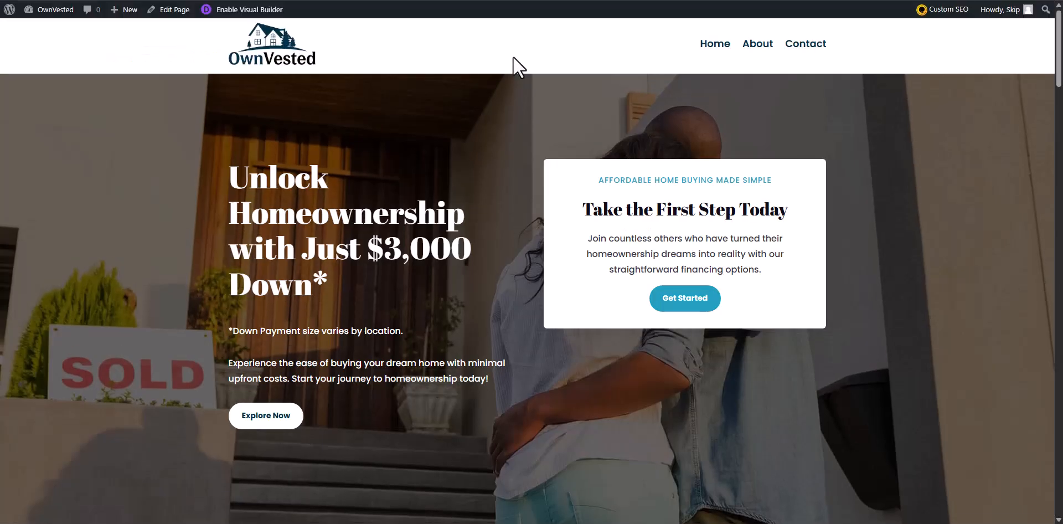
left_click(787, 50)
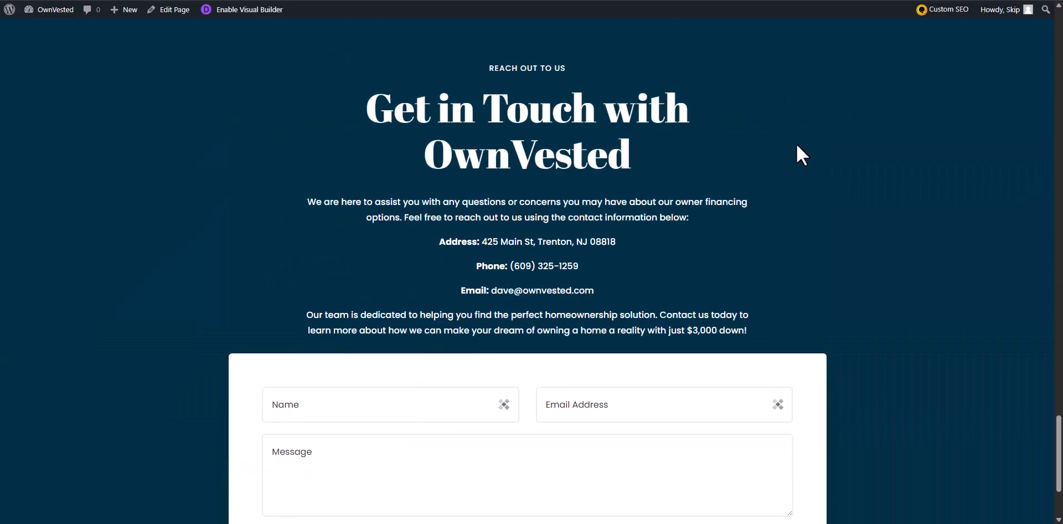
left_click_drag(1059, 435, 1059, 30)
left_click(756, 55)
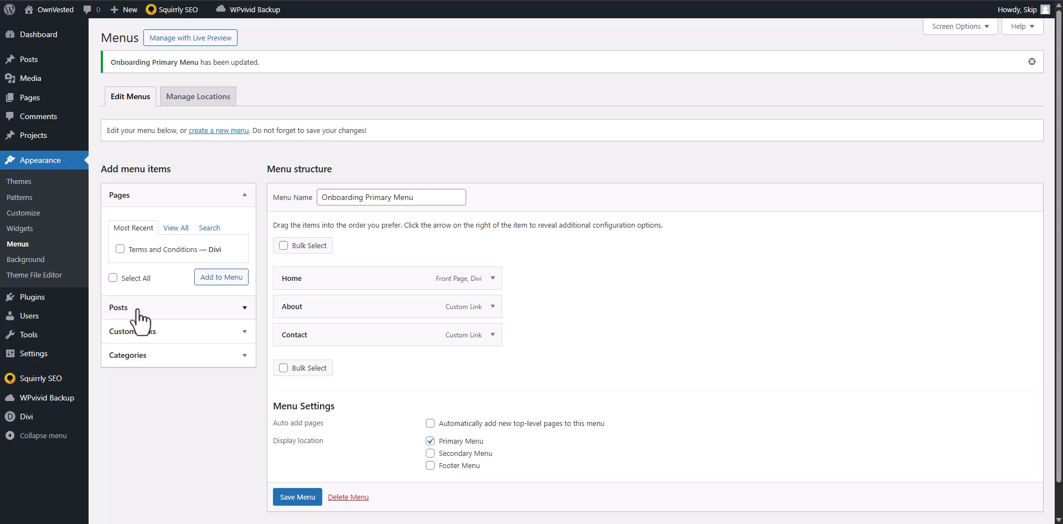
left_click(176, 228)
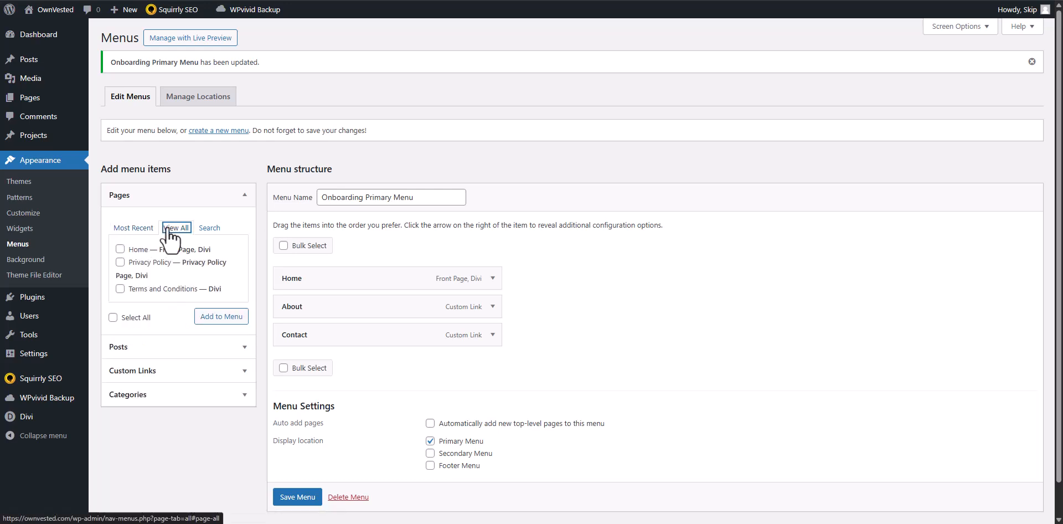
left_click(119, 289)
left_click(120, 288)
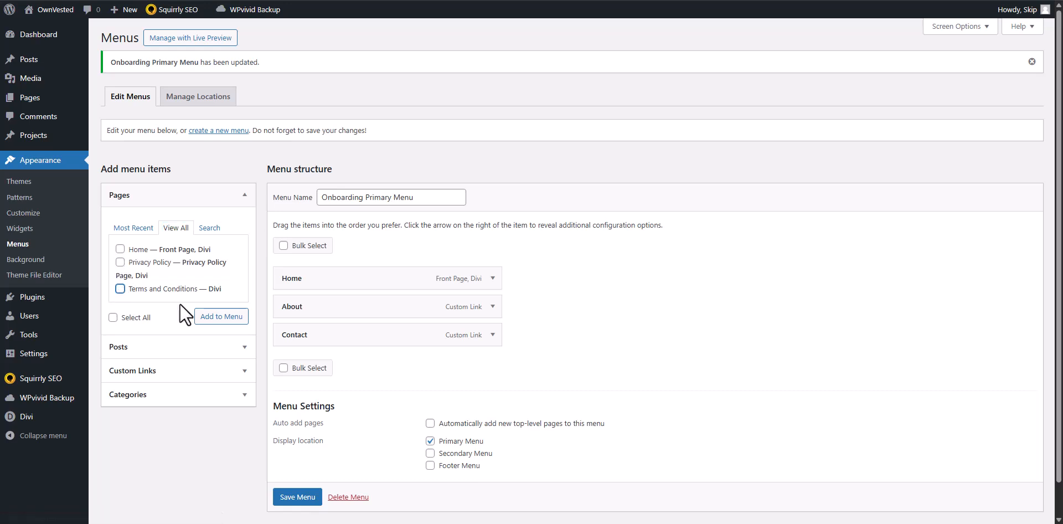
left_click(152, 395)
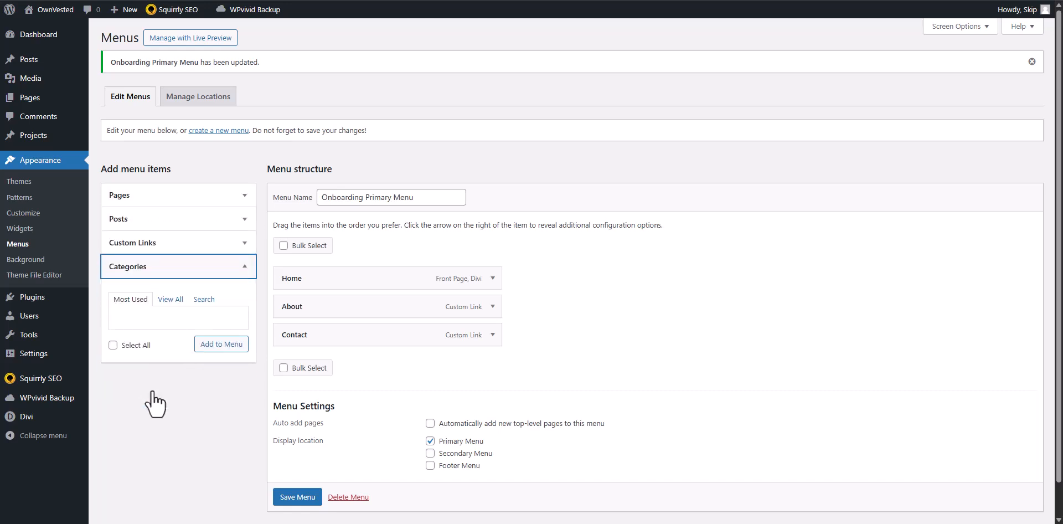
left_click(155, 244)
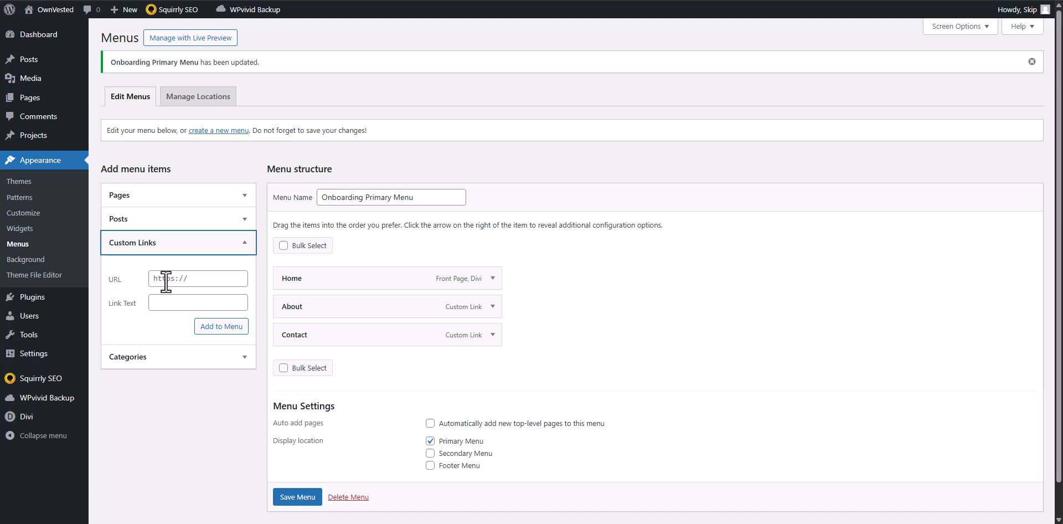
left_click(166, 279)
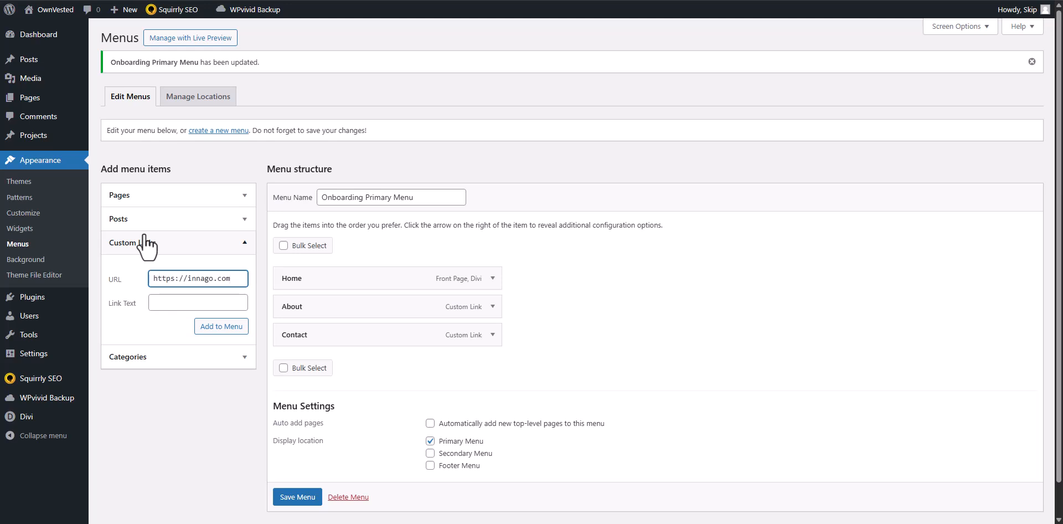
key("Tab")
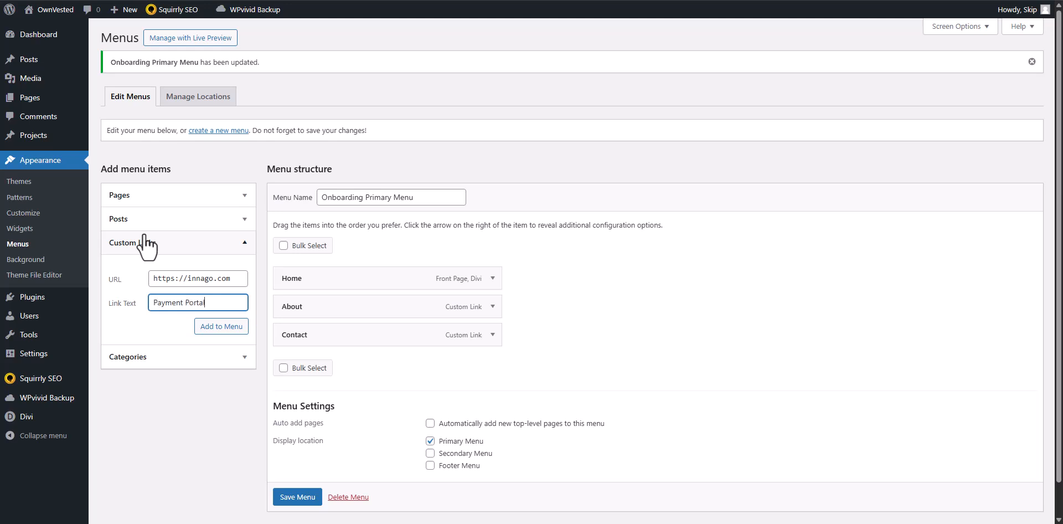
left_click(213, 327)
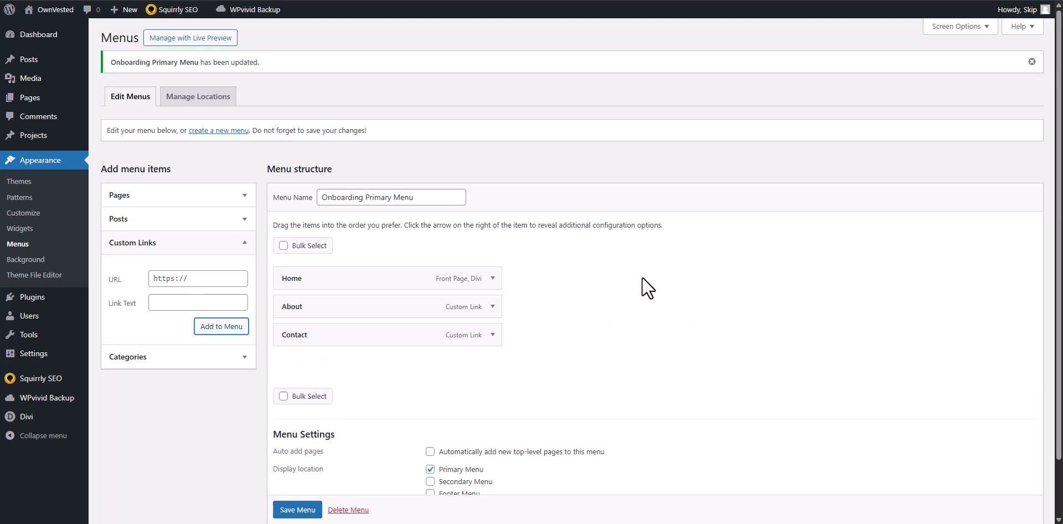
scroll(321, 454, "down", 1)
left_click(277, 483)
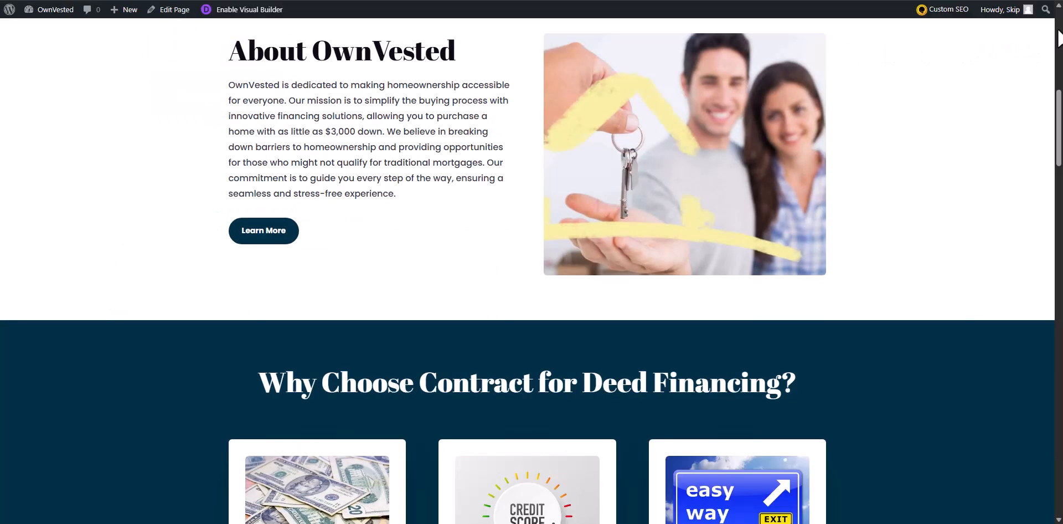
Test the Payment Portal link in the live home page's header and return to the menu editor.
left_click(1059, 38)
scroll(1060, 63, "up", 2)
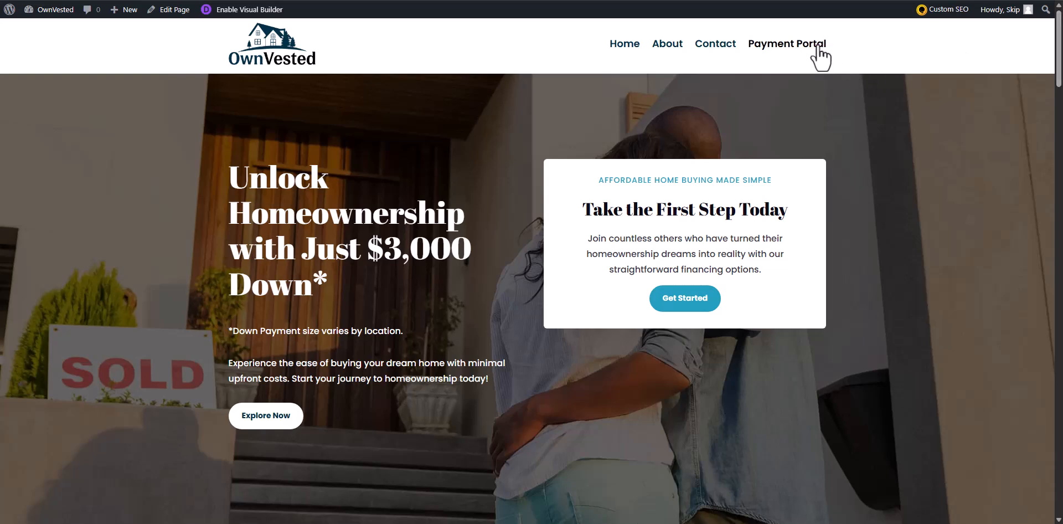
left_click(797, 49)
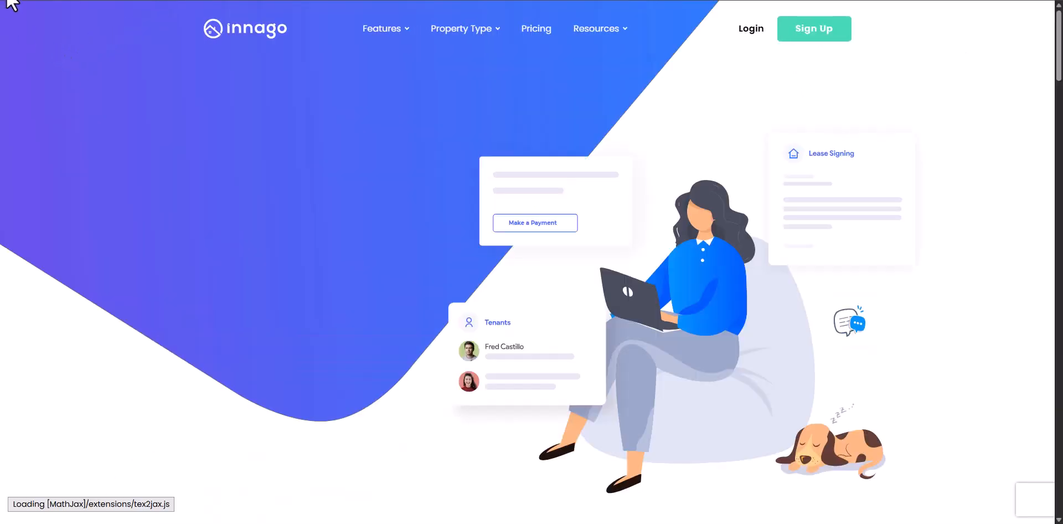
left_click(56, 0)
Remove the Payment Portal item from the Onboarding Primary Menu.
scroll(551, 349, "down", 1)
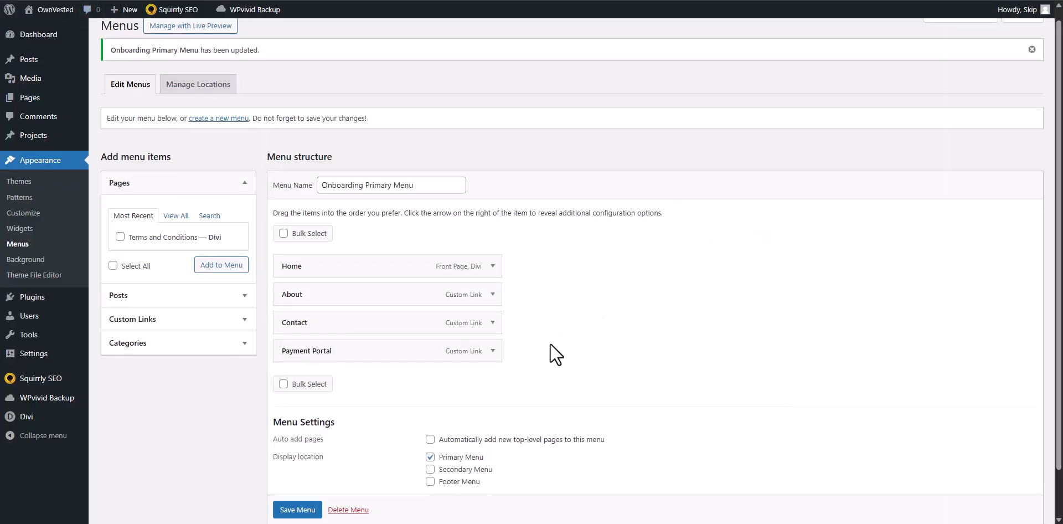
left_click(493, 345)
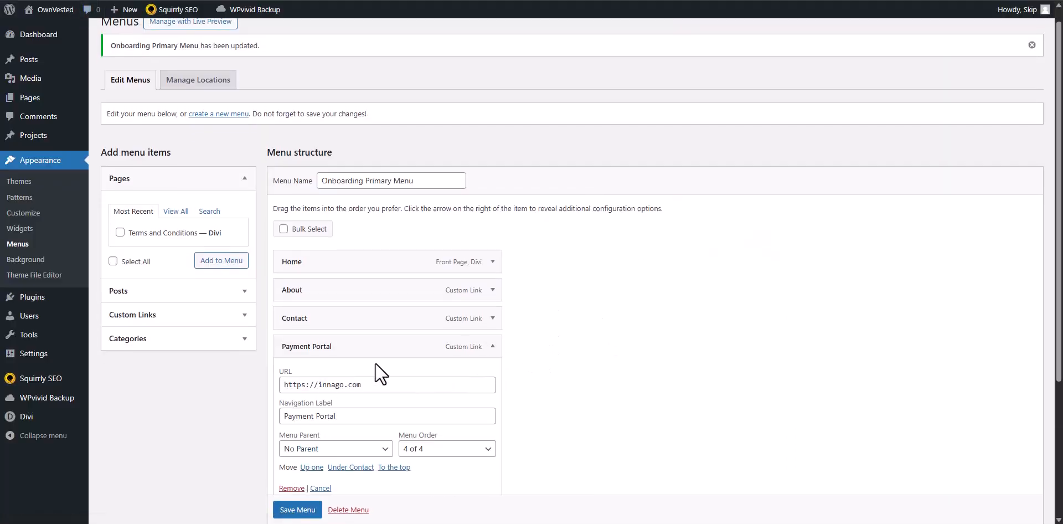
scroll(343, 398, "down", 1)
left_click(290, 450)
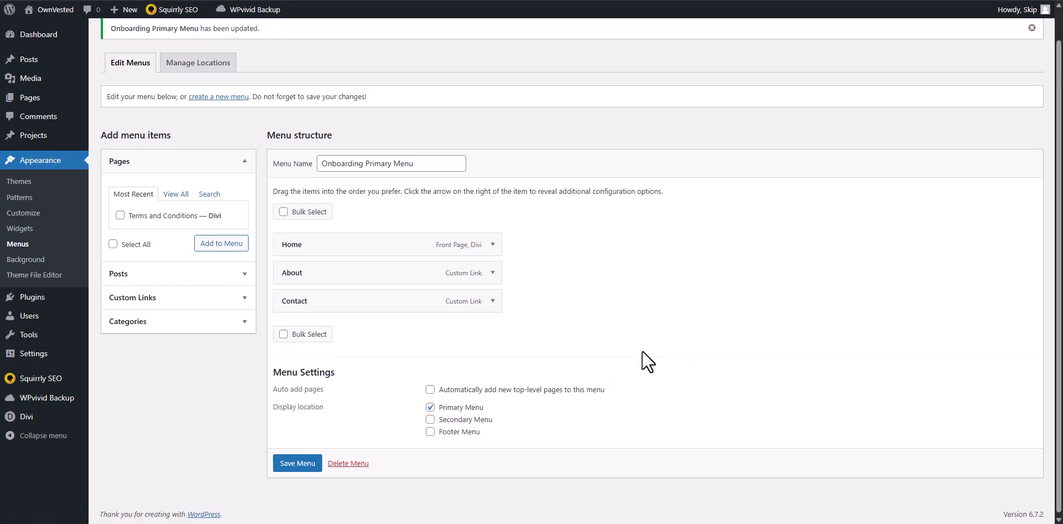
Nest the Contact item under About as a sub item, save the menu, and check the dropdown on the live page.
left_click_drag(317, 304, 292, 291)
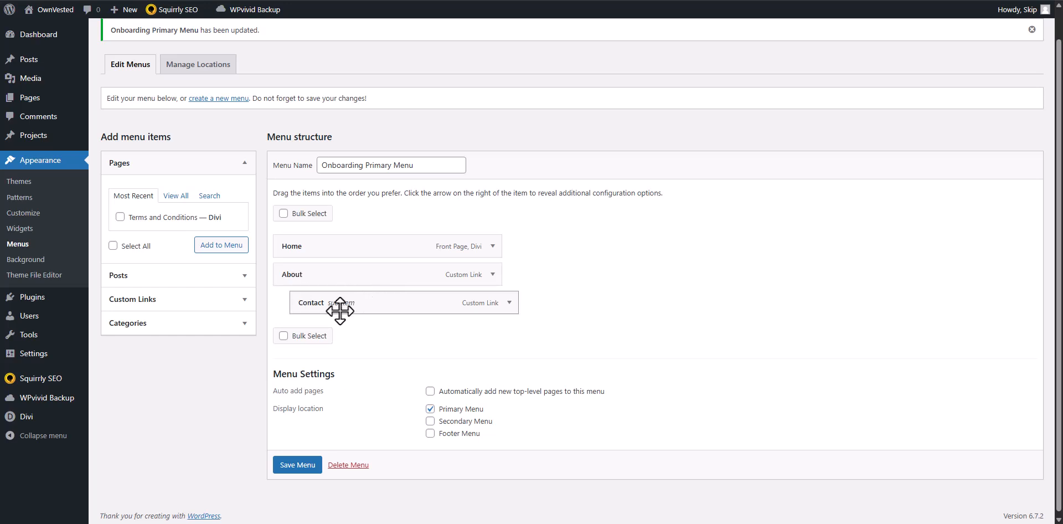
left_click(283, 464)
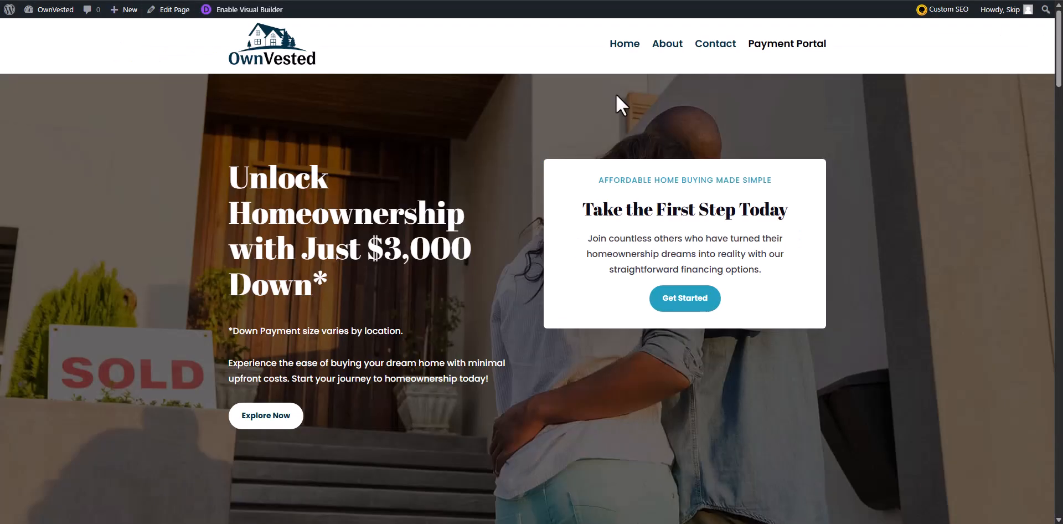
mouse_move(810, 46)
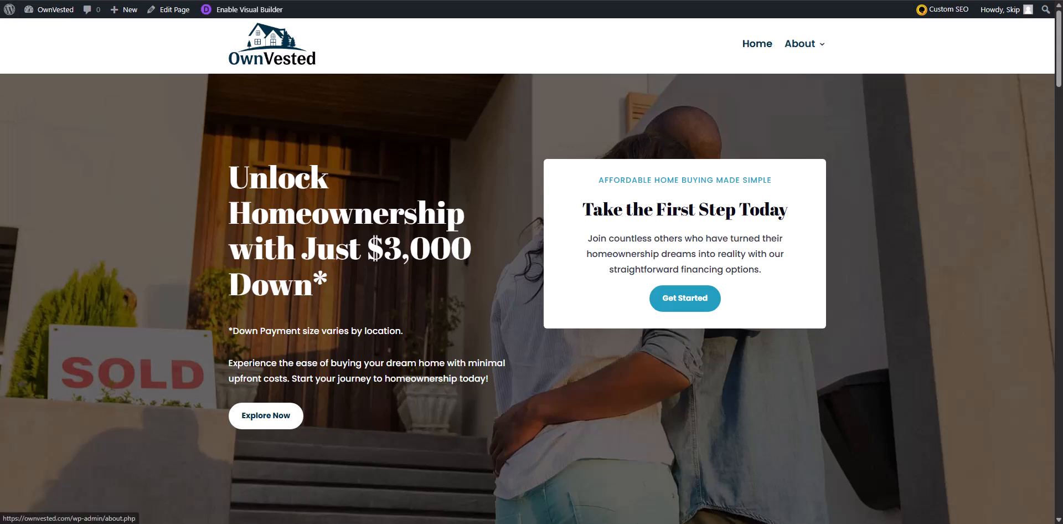
In the Visual Builder, set the header Menu module's dropdown background color to #ffffff and apply the settings.
left_click(231, 10)
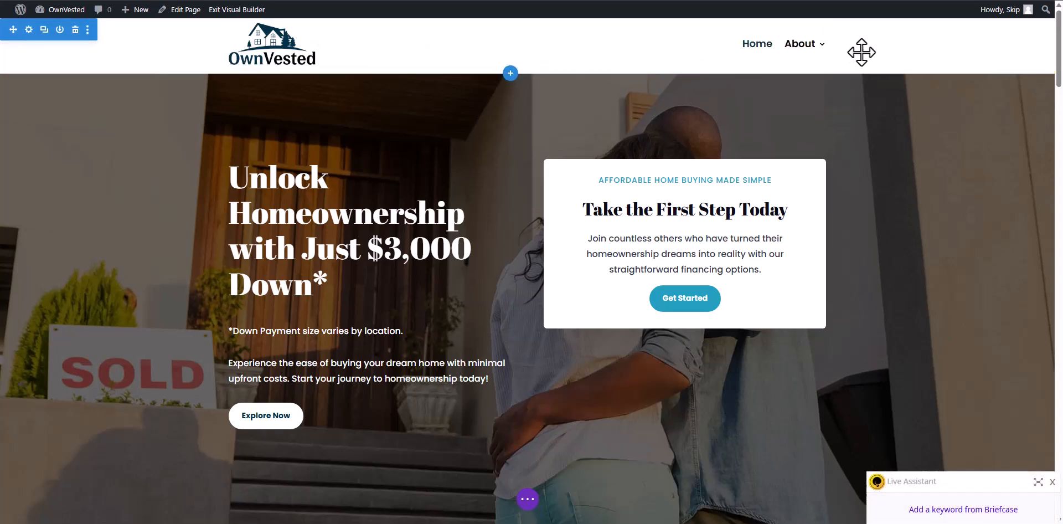
left_click(508, 28)
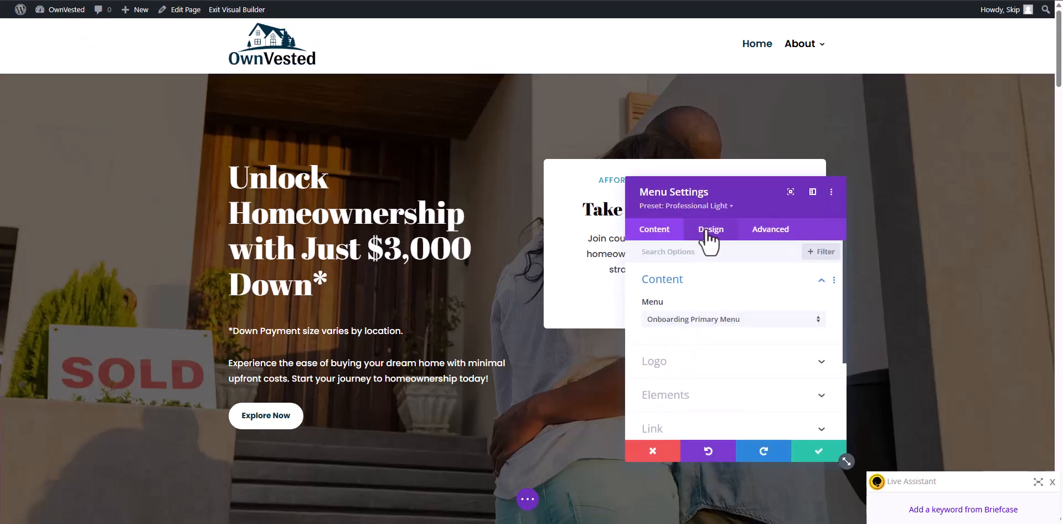
left_click(707, 232)
scroll(699, 261, "down", 1)
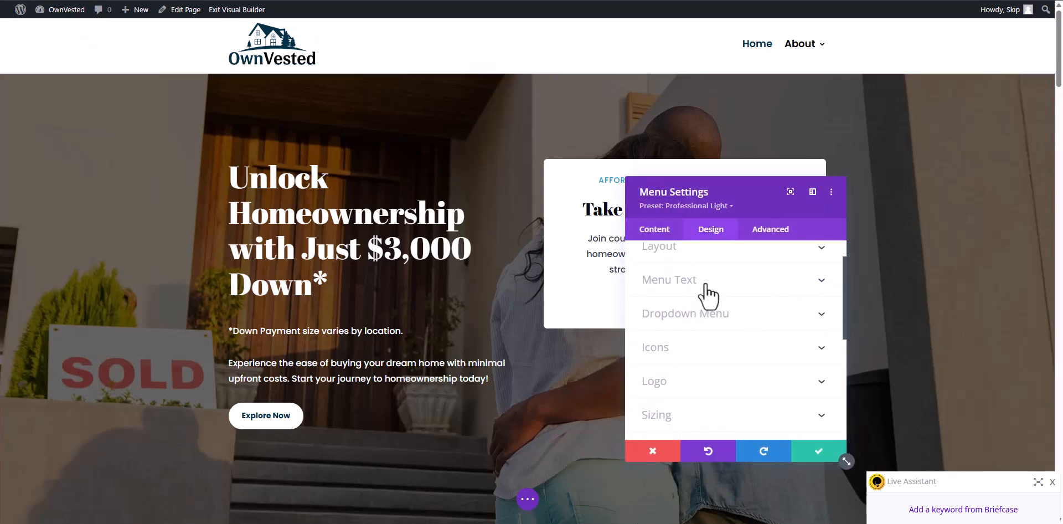
left_click(693, 328)
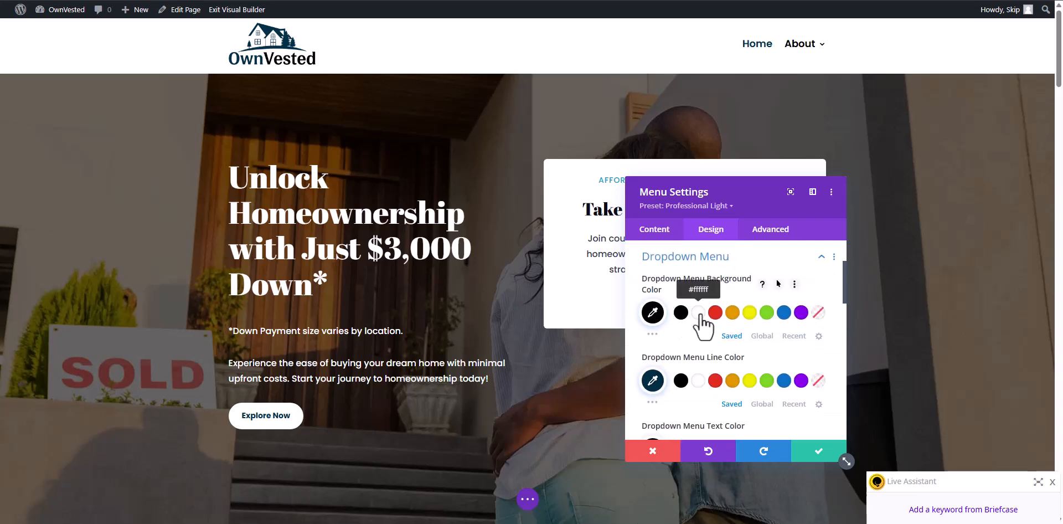
left_click(698, 313)
scroll(725, 343, "down", 3)
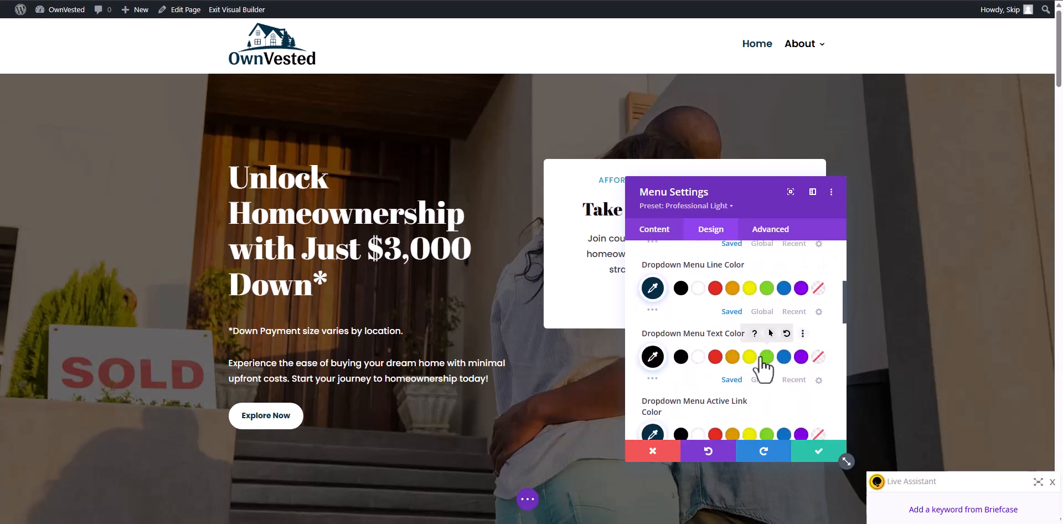
scroll(752, 341, "down", 2)
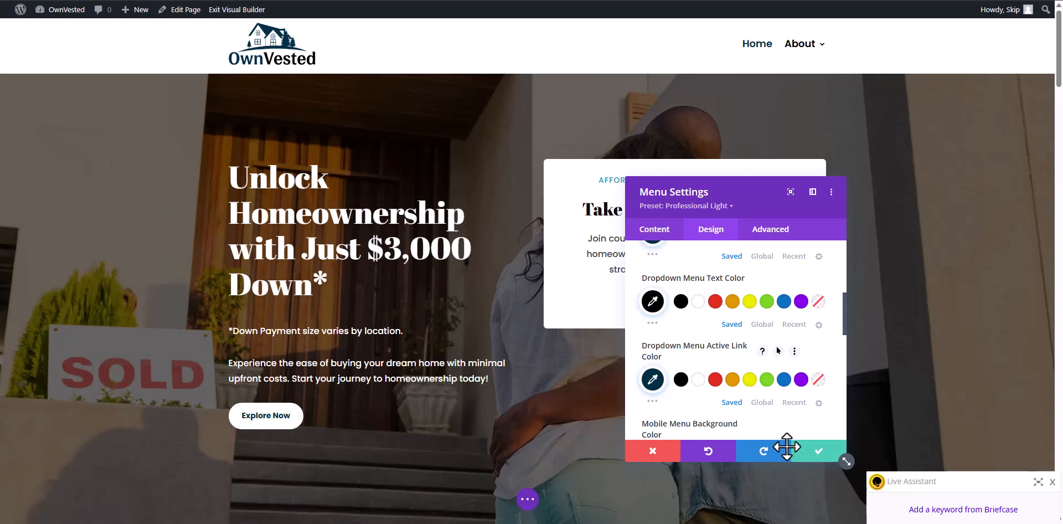
left_click(803, 452)
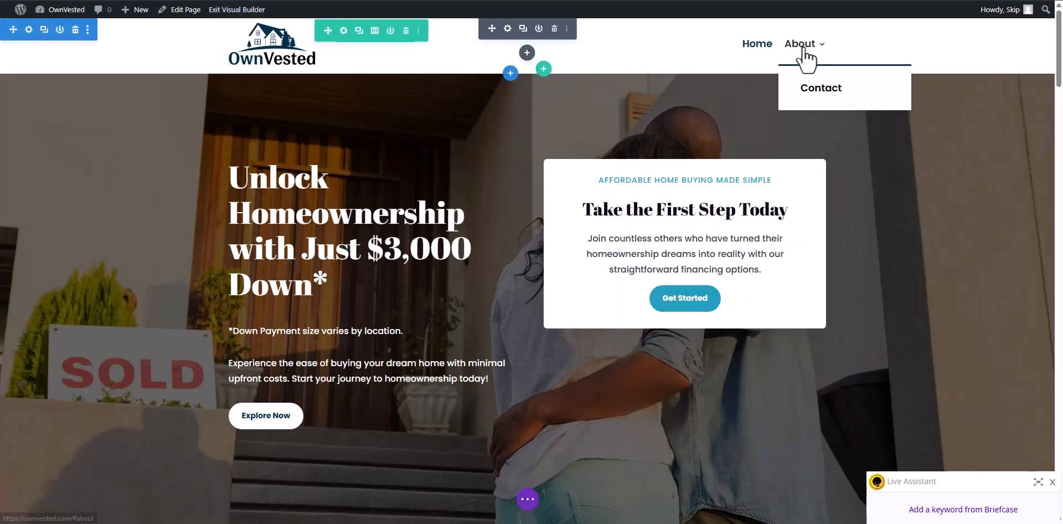
Save the changes while exiting the Visual Builder and check the About dropdown in the live header.
left_click(237, 9)
left_click(608, 330)
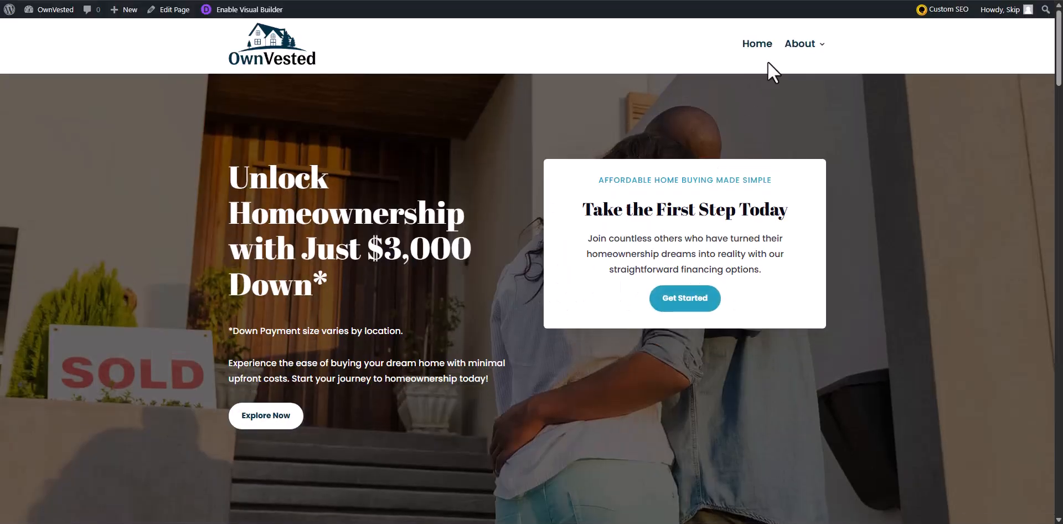
mouse_move(795, 51)
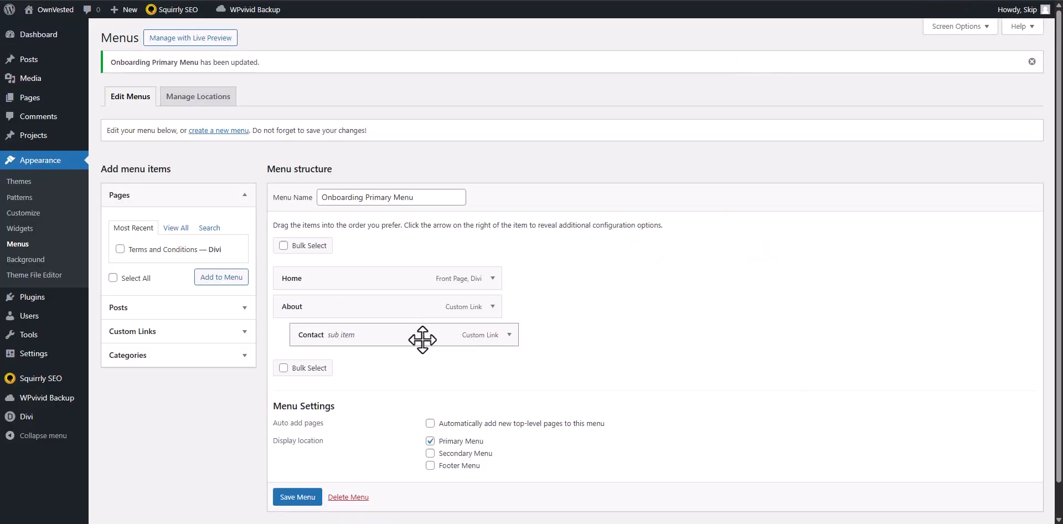
Move the Contact item back to the menu's top level, save the menu, and reload the live home page.
left_click_drag(423, 339, 403, 343)
scroll(296, 496, "down", 1)
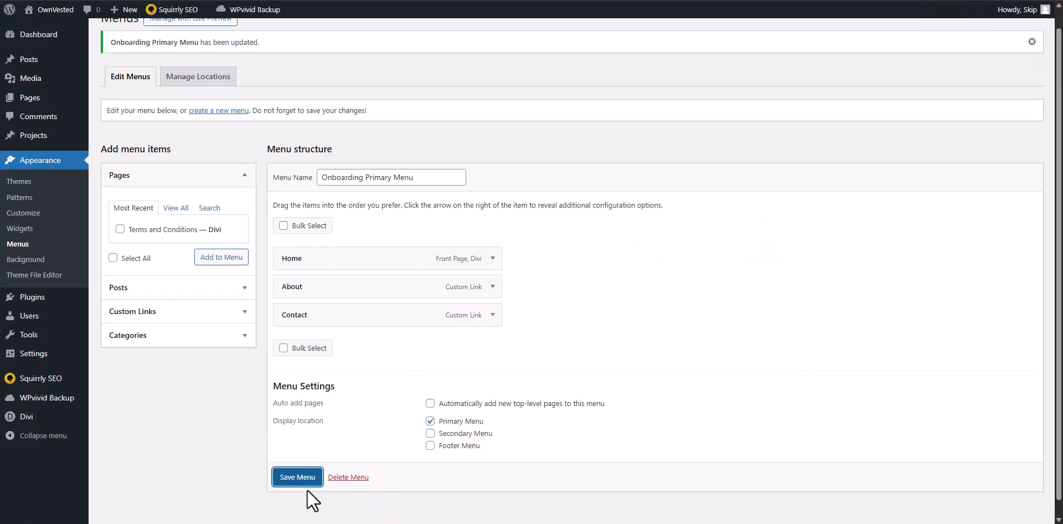
left_click(296, 484)
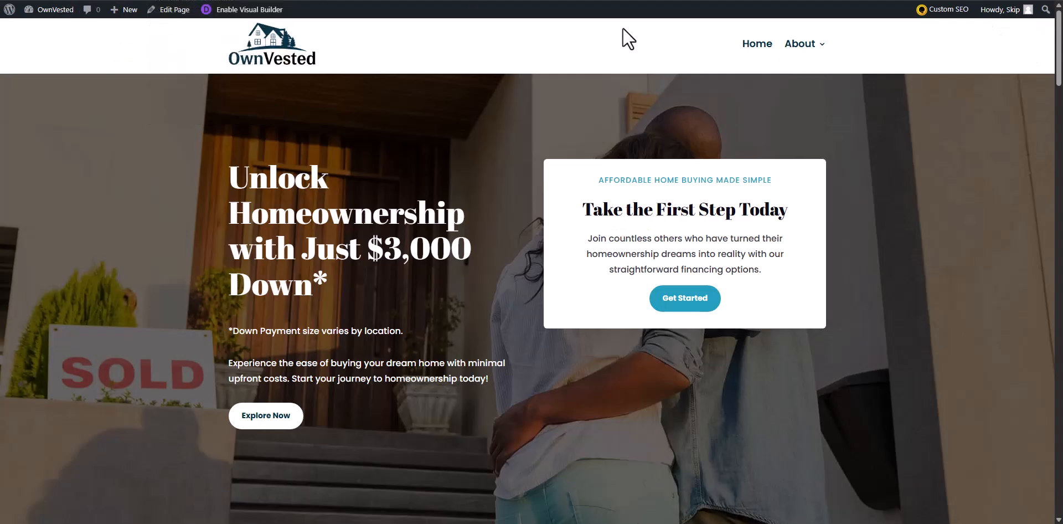
key("F5")
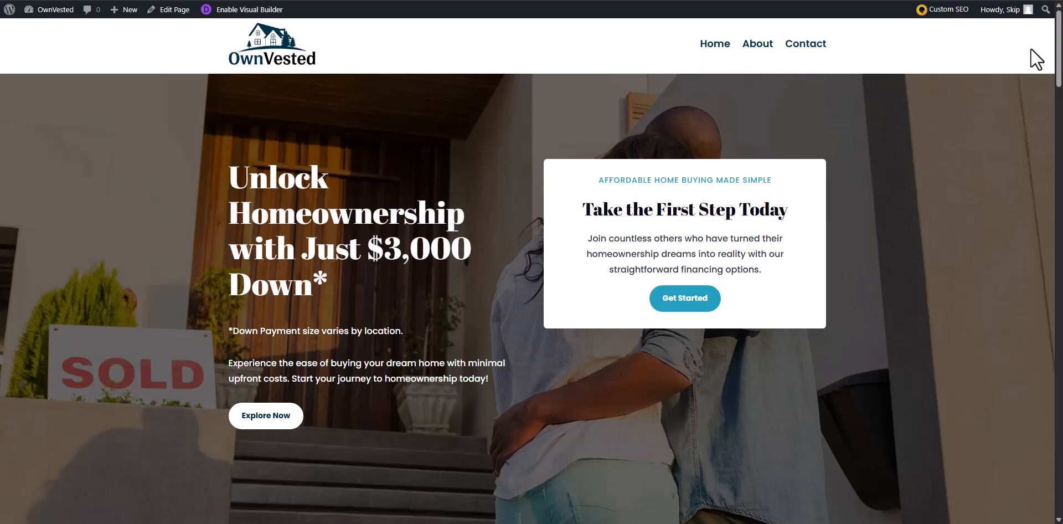